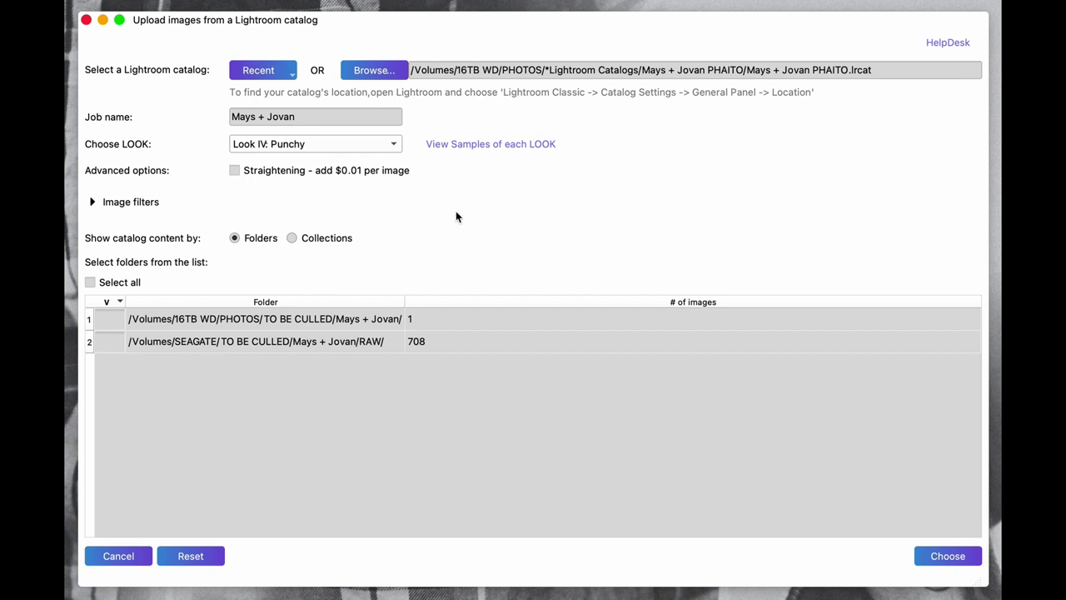
# Step: Check the image filter options, include all catalog folders in the job, and submit the folder selection for upload
pyautogui.click(92, 203)
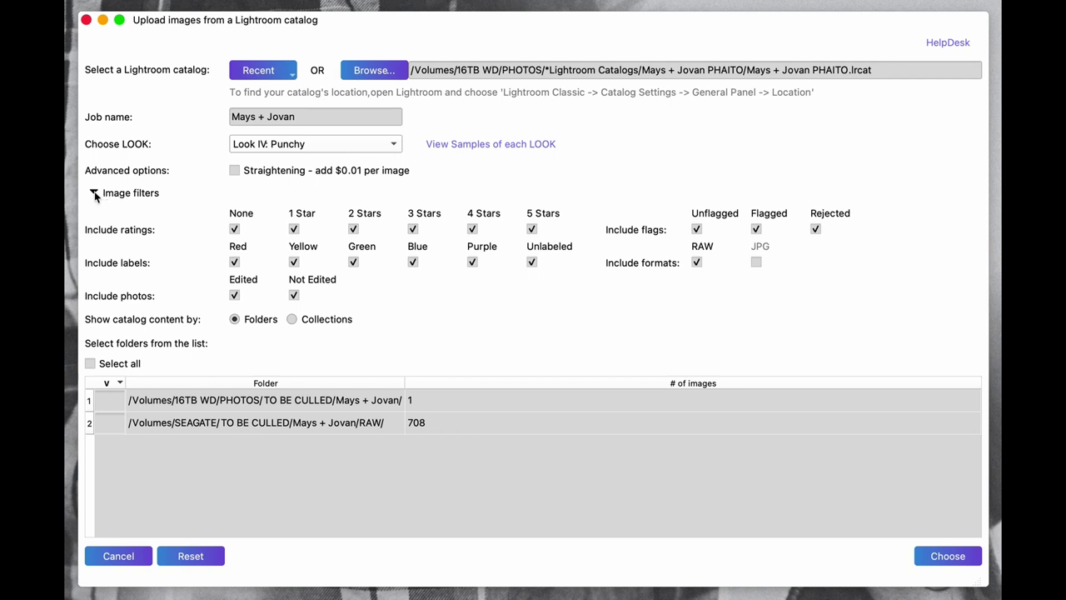
pyautogui.click(94, 193)
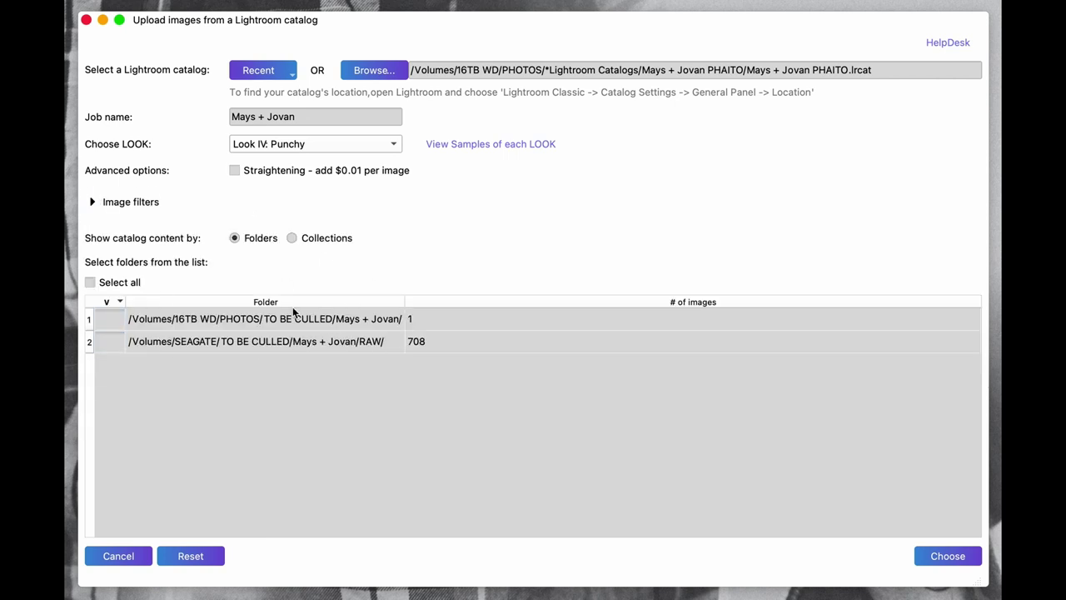
pyautogui.click(90, 283)
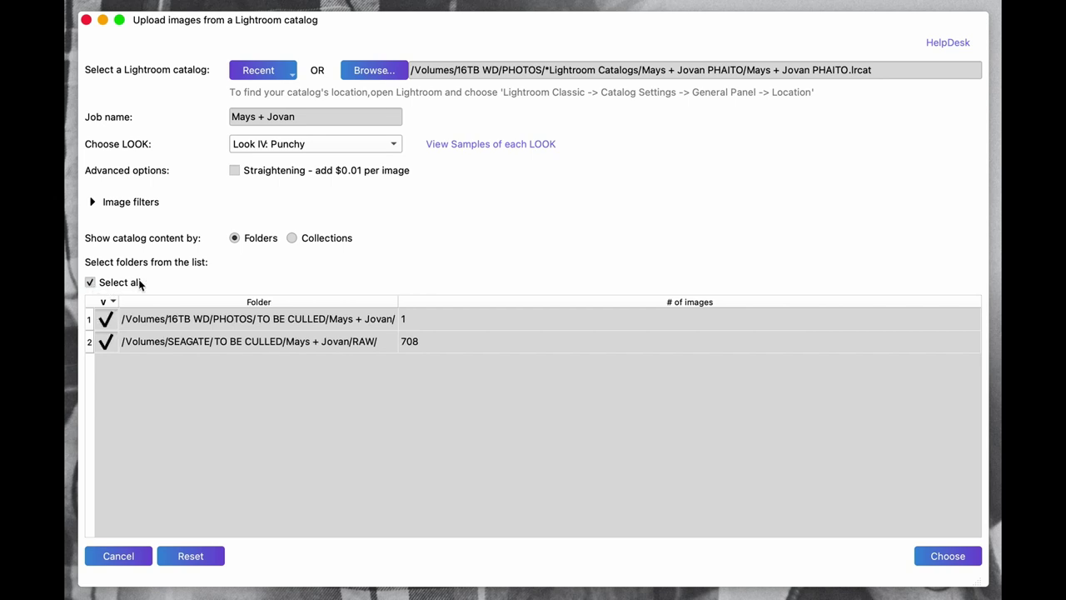
pyautogui.click(951, 558)
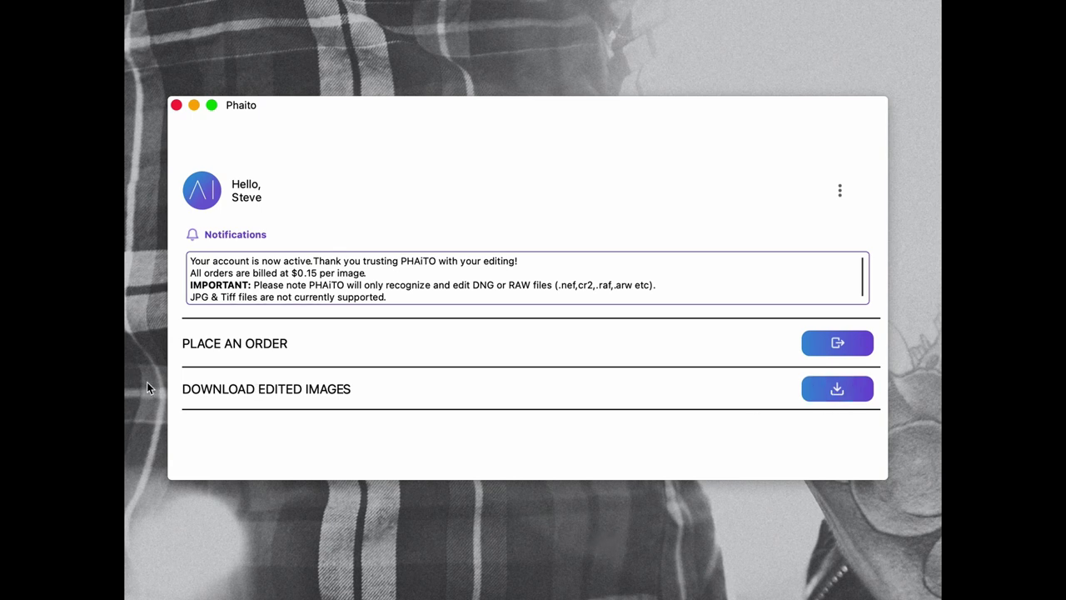
# Step: Start the download of the edited images
pyautogui.click(833, 388)
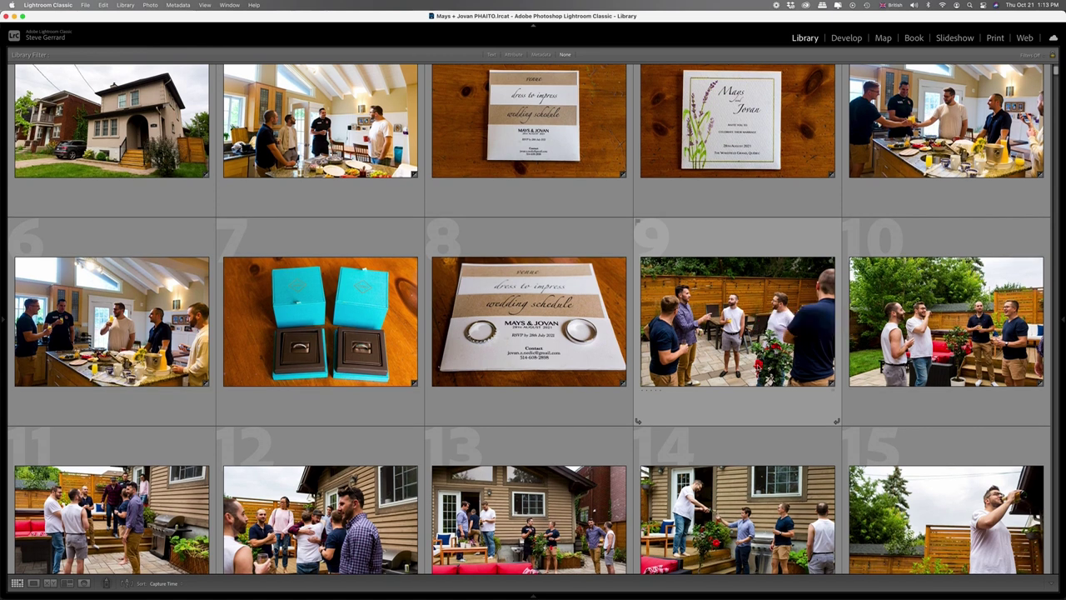
# Step: Browse the edited wedding photos in the Library grid, examining the colour and exposure from the house gathering through the getting-ready shots
pyautogui.scroll(-3, 754, 315)
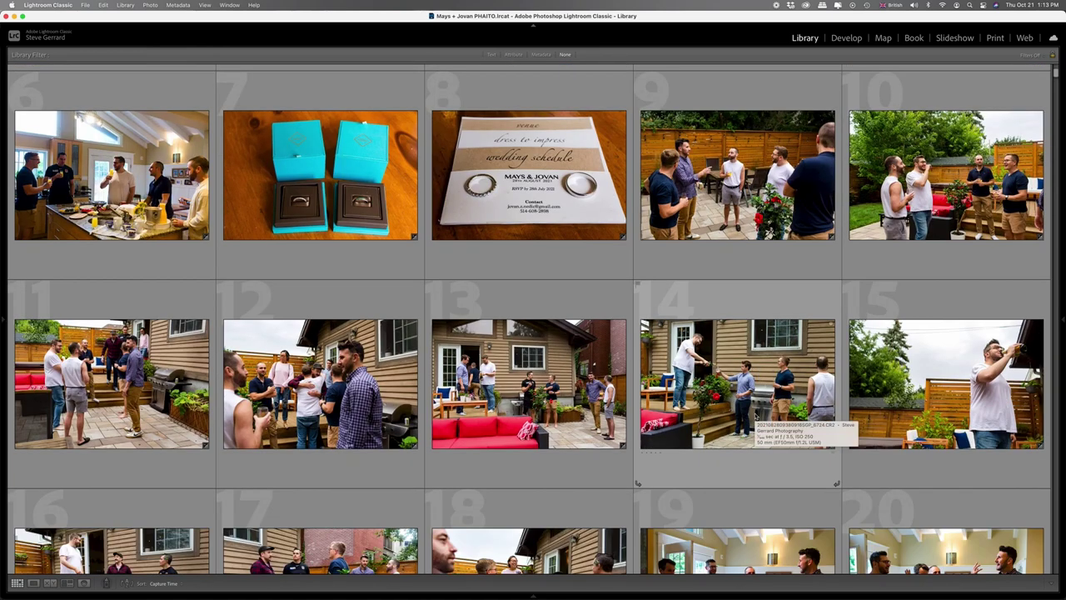
pyautogui.scroll(-3, 754, 417)
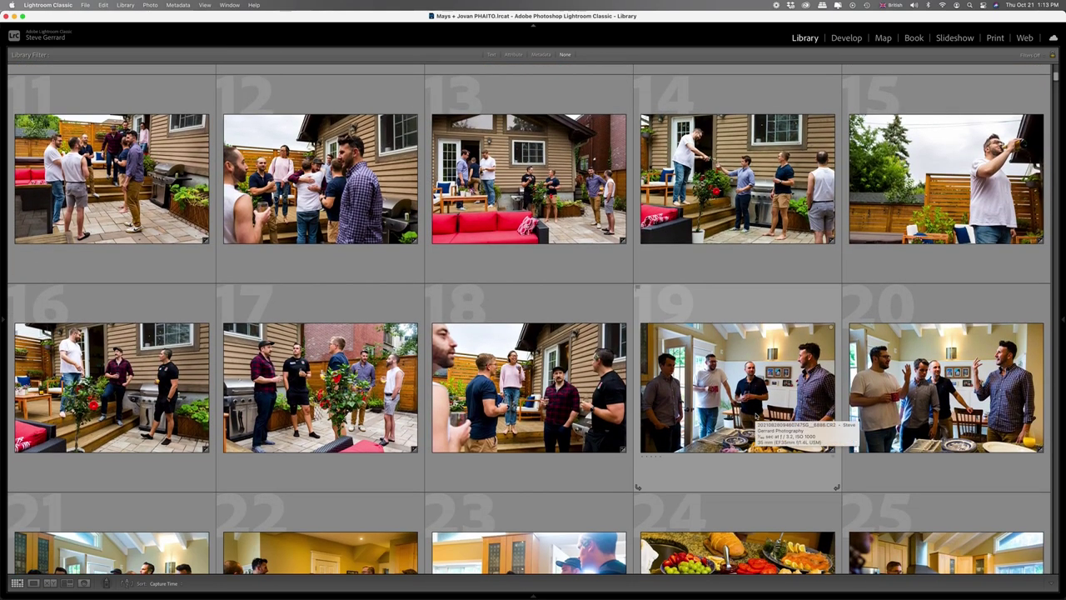
pyautogui.scroll(-2, 756, 421)
pyautogui.scroll(-3, 756, 417)
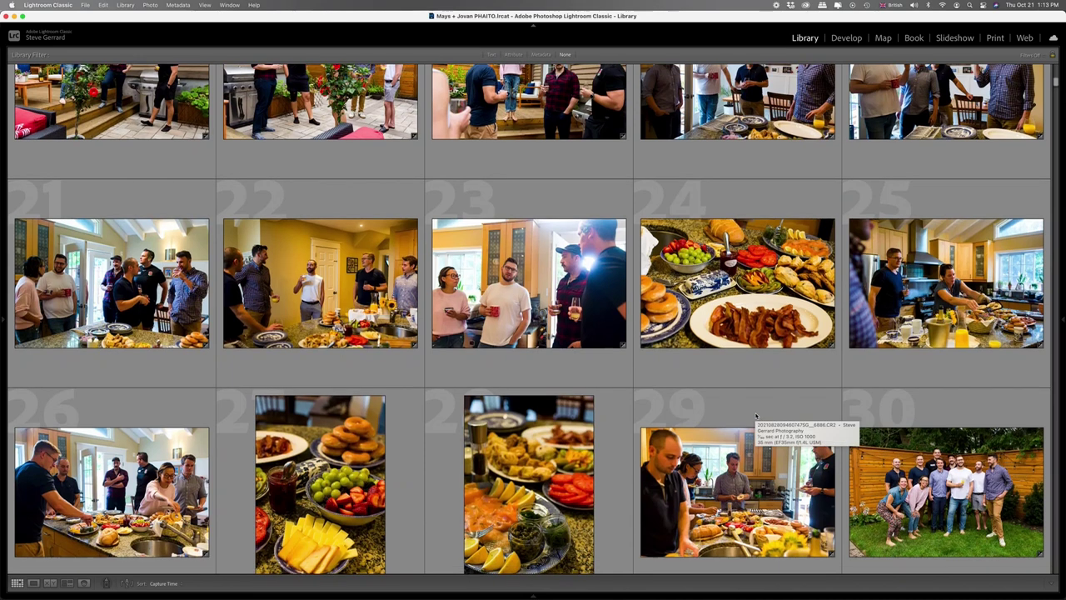
pyautogui.scroll(-3, 756, 416)
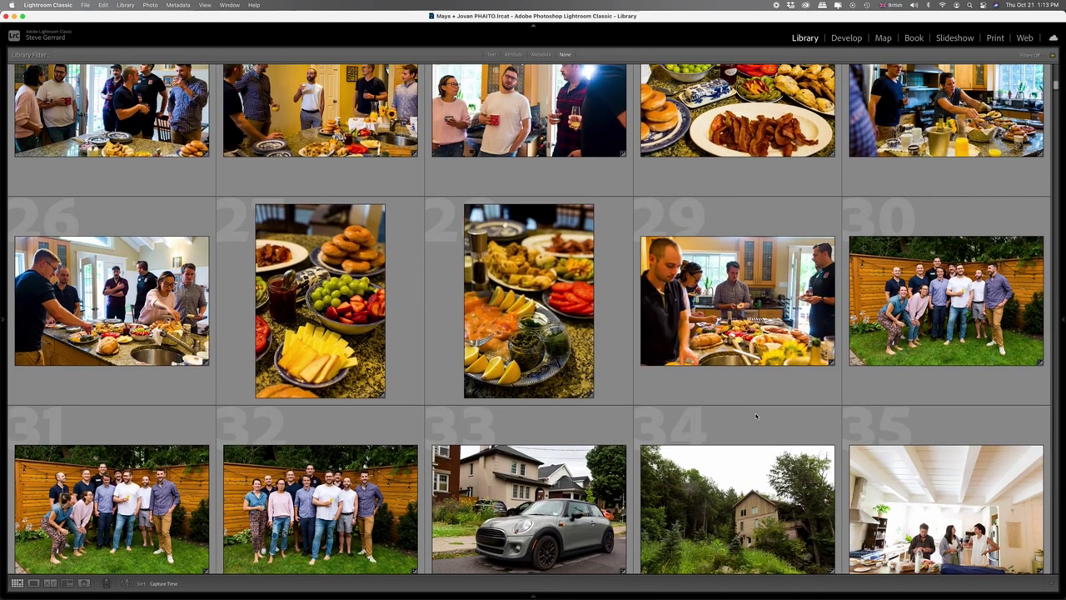
pyautogui.scroll(-3, 757, 416)
pyautogui.scroll(-2, 757, 417)
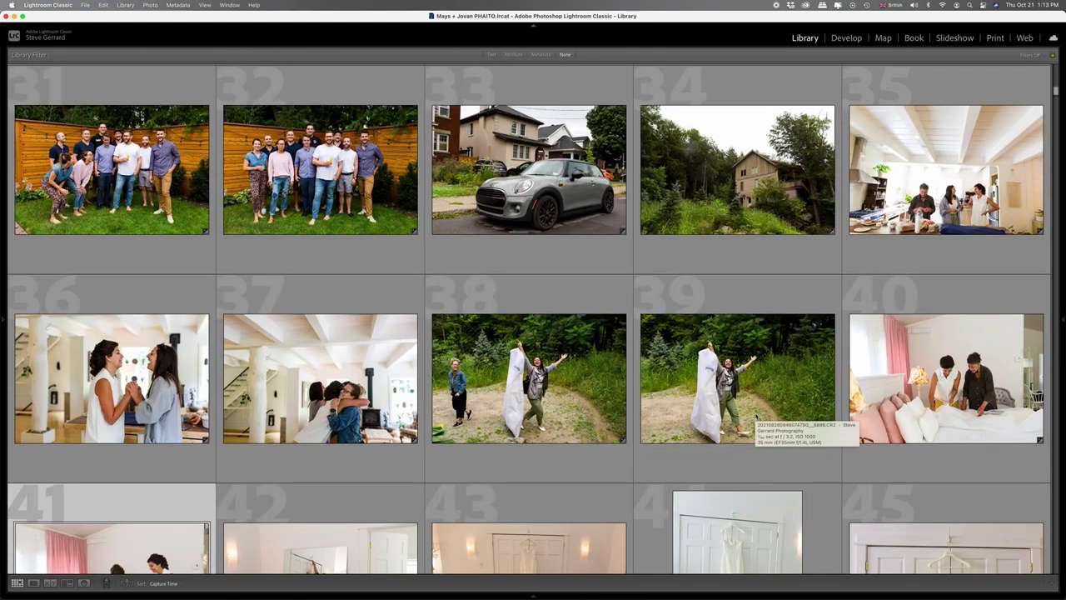
pyautogui.scroll(-3, 757, 416)
pyautogui.scroll(-3, 757, 416)
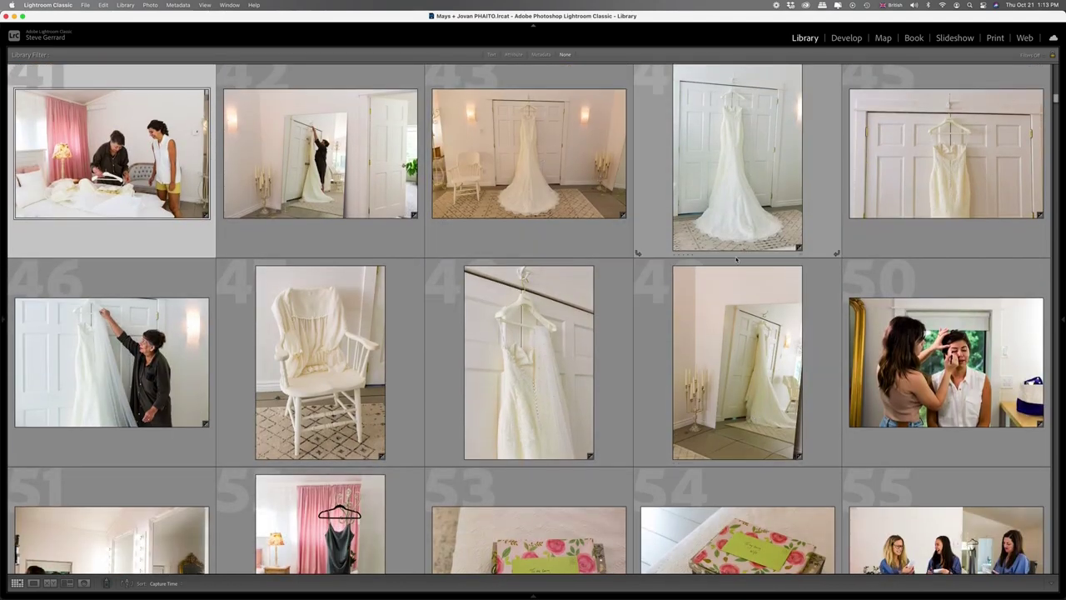
pyautogui.scroll(-3, 707, 412)
pyautogui.scroll(2, 707, 411)
pyautogui.scroll(-3, 707, 411)
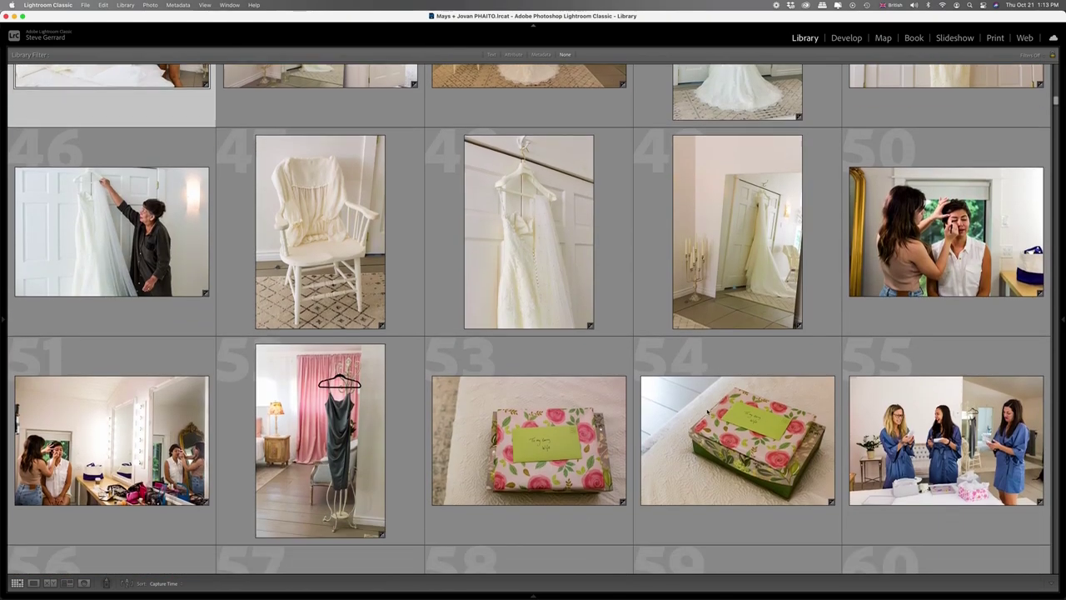
pyautogui.scroll(-3, 708, 411)
pyautogui.scroll(1, 707, 412)
pyautogui.scroll(-2, 707, 412)
pyautogui.scroll(-5, 711, 419)
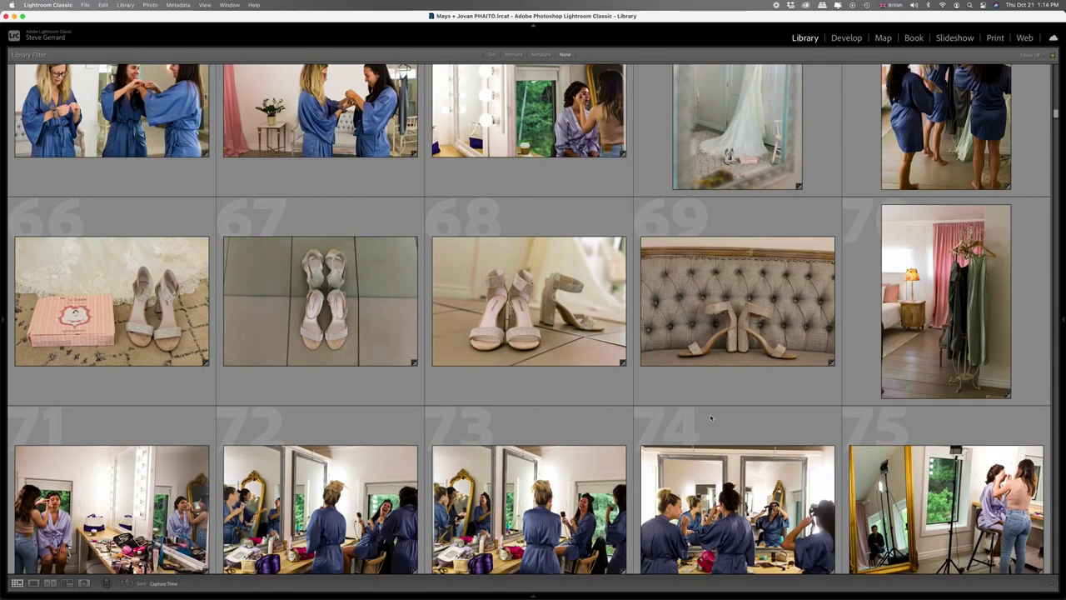
pyautogui.scroll(-2, 711, 419)
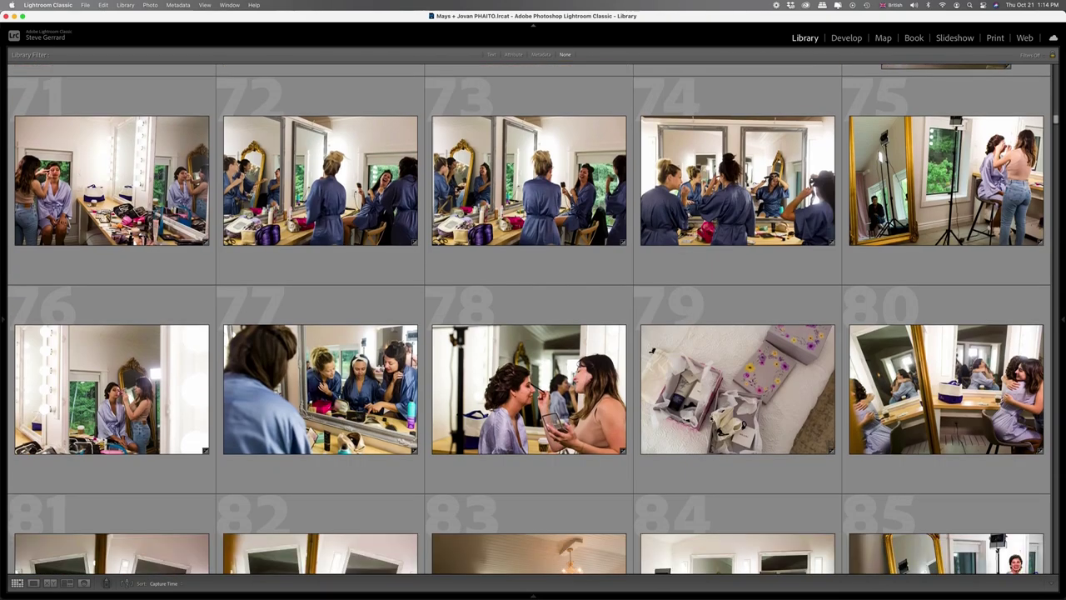
pyautogui.scroll(-4, 711, 419)
# Step: Inspect photo 213 of the bride in her gown enlarged, and return to the photo grid
pyautogui.scroll(-7, 711, 419)
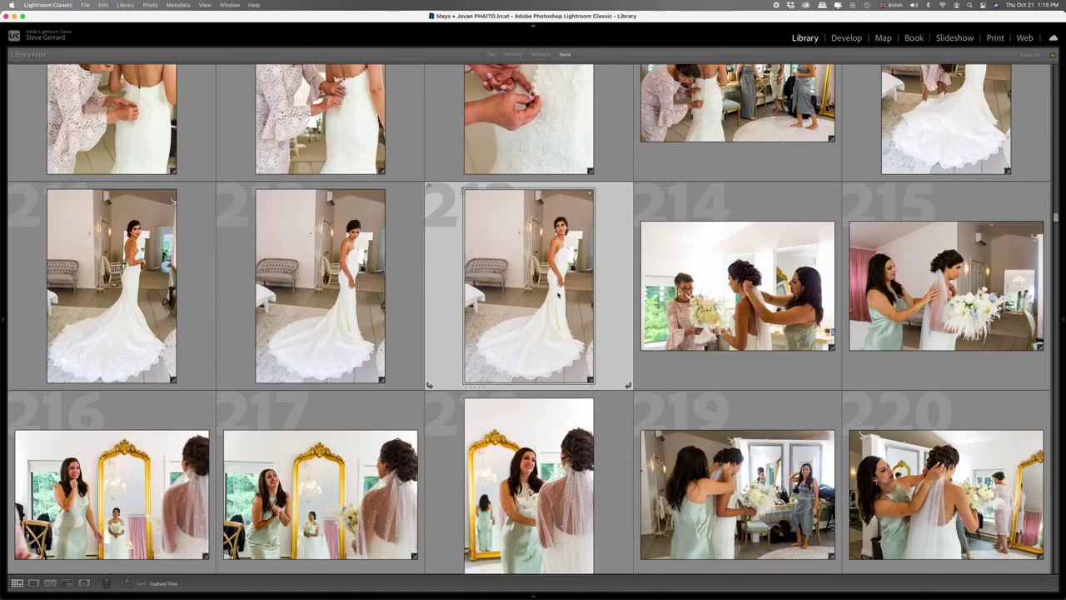
pyautogui.doubleClick(554, 307)
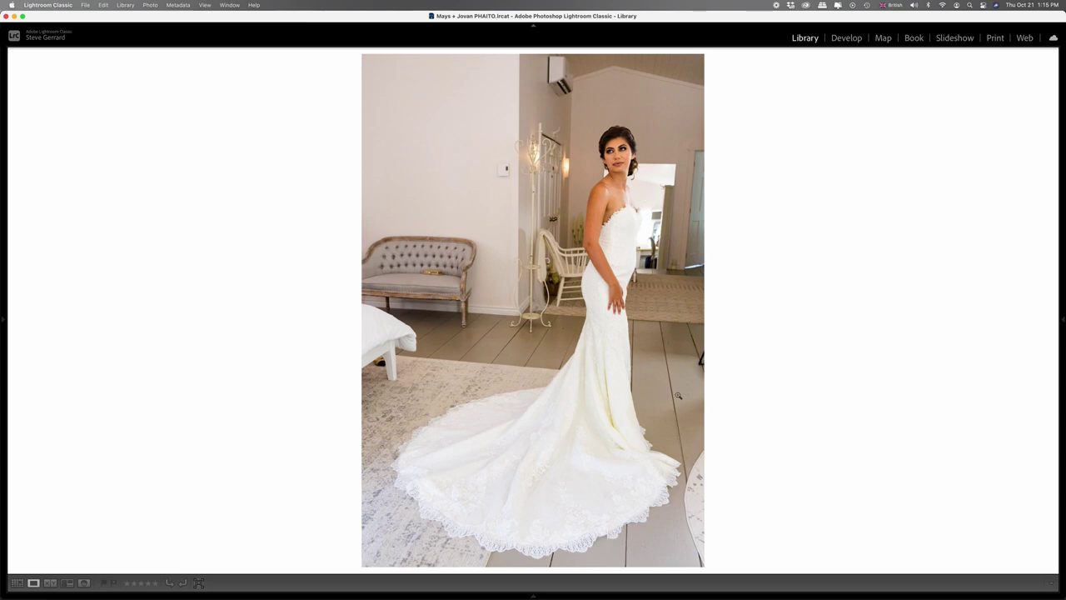
pyautogui.press('g')
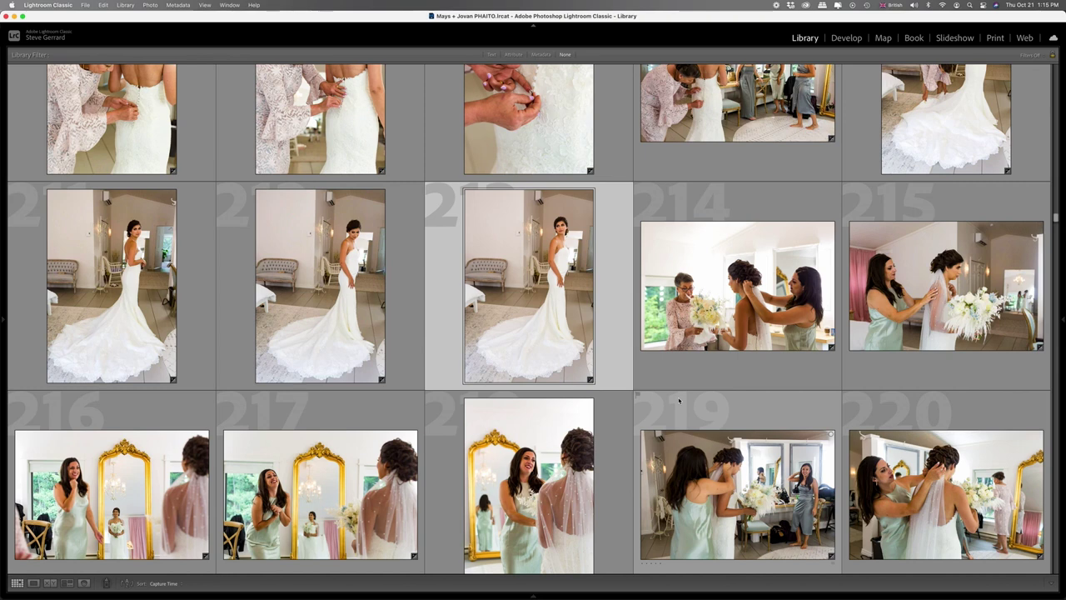
# Step: Compare the enlarged photos 288 and 289 of the couple on the rock for consistent exposure, and return to the grid
pyautogui.scroll(-10, 679, 401)
pyautogui.scroll(-20, 678, 394)
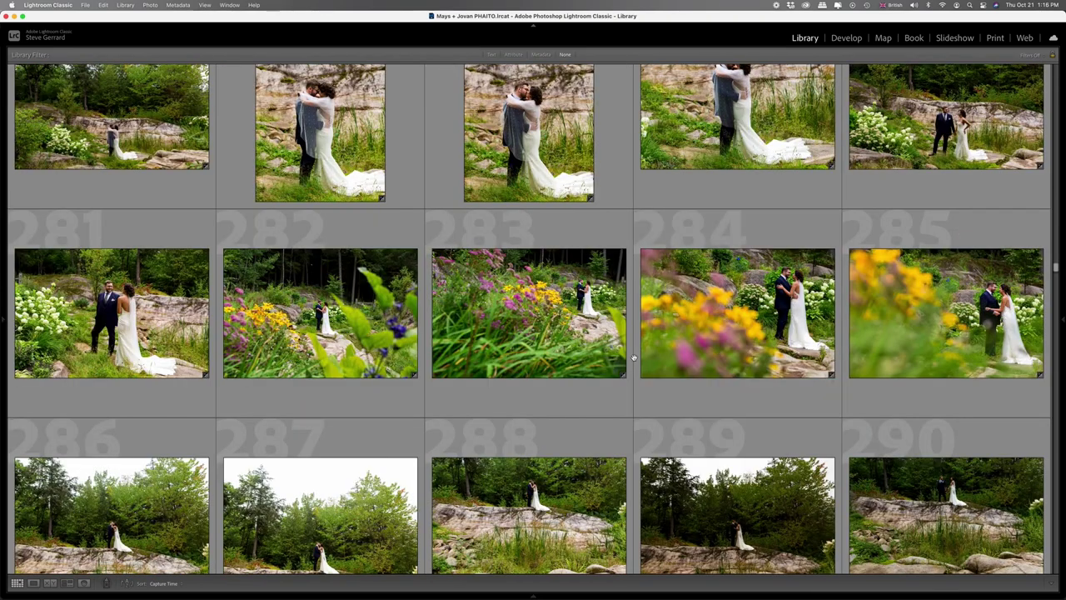
pyautogui.scroll(-3, 723, 353)
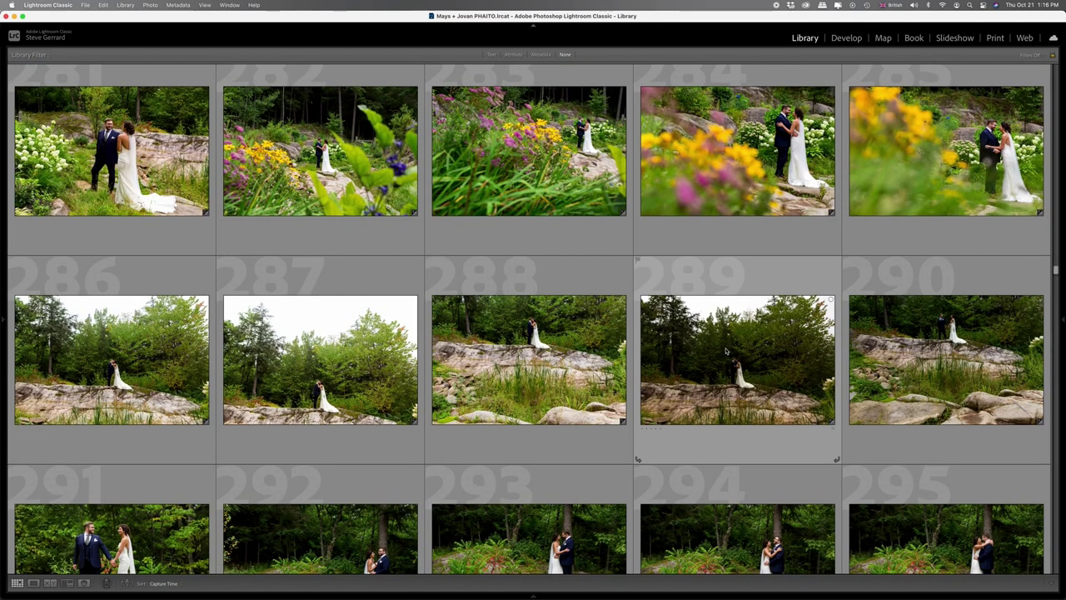
pyautogui.doubleClick(608, 341)
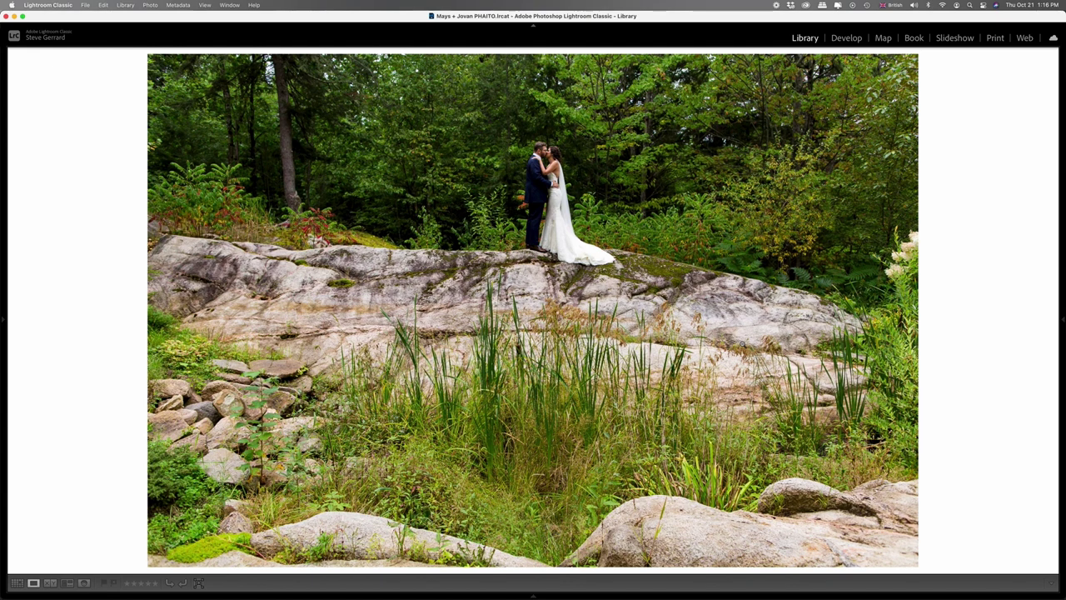
pyautogui.press('Right')
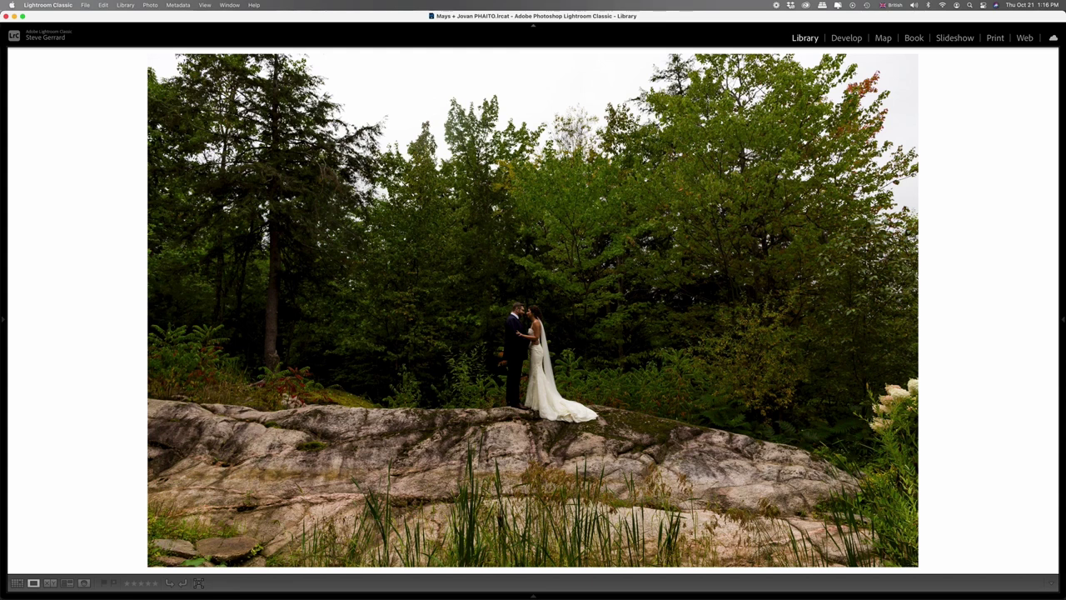
pyautogui.press('Right')
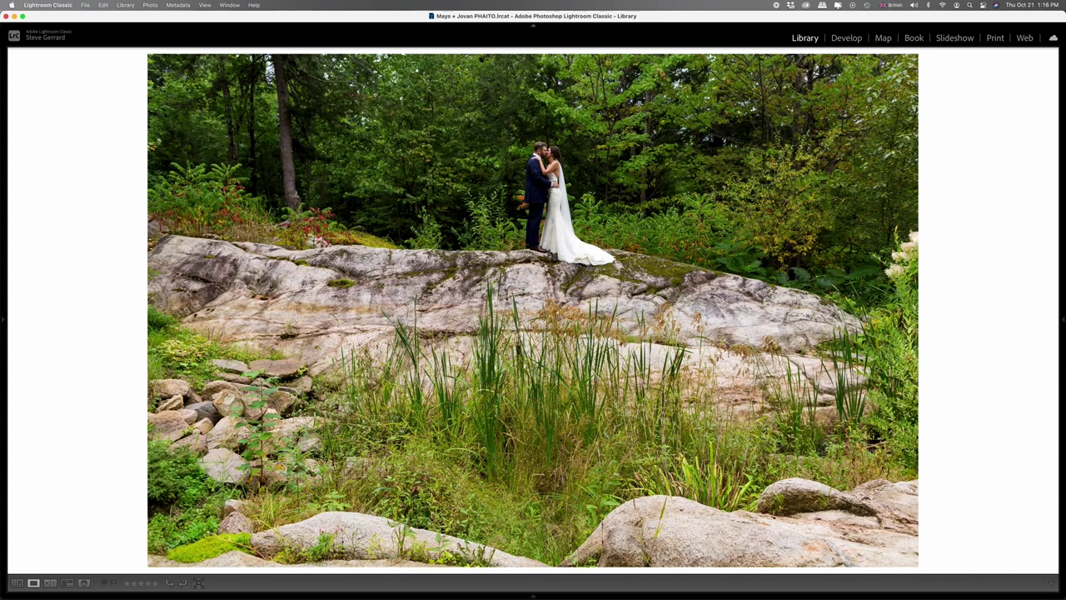
pyautogui.press('Right')
pyautogui.press('Left')
pyautogui.press('Right')
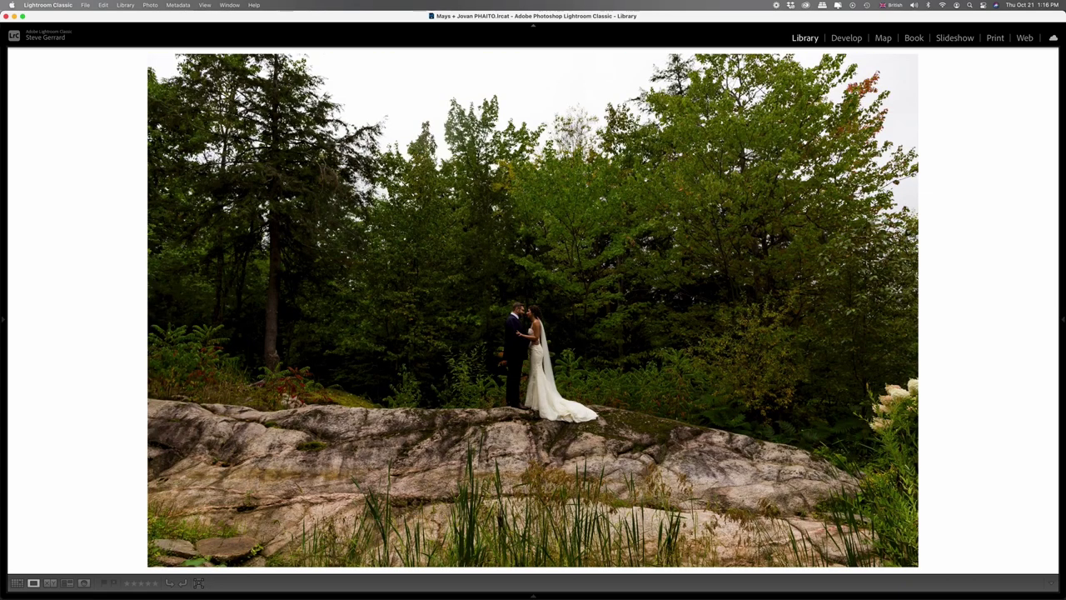
pyautogui.press('Right')
pyautogui.press('Right')
pyautogui.press('g')
# Step: View the photo of the couple seen through the windows in Develop and compare its before and after versions
pyautogui.doubleClick(949, 183)
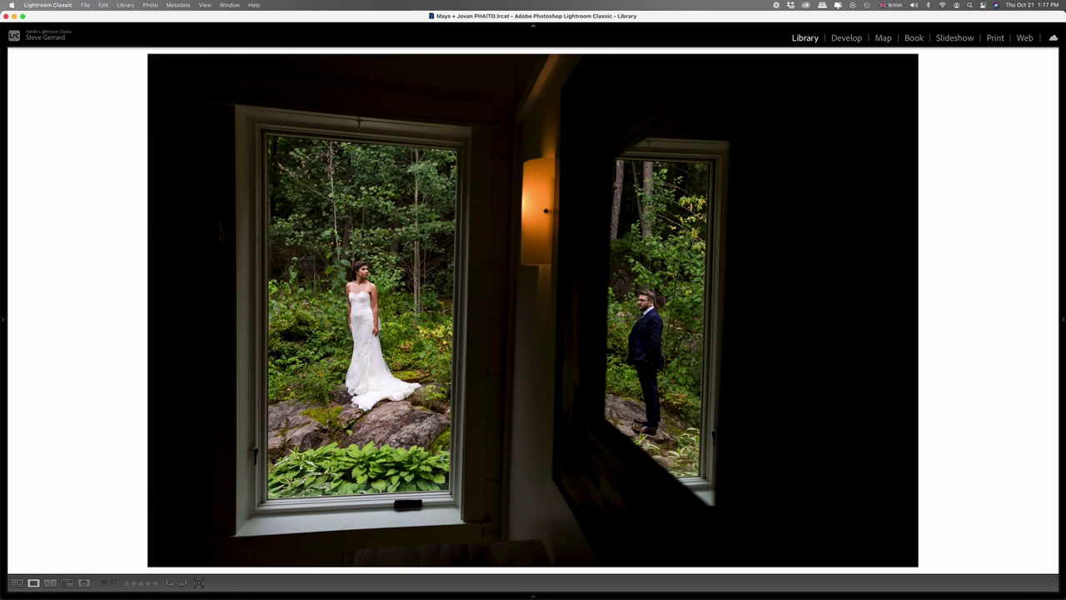
pyautogui.press('d')
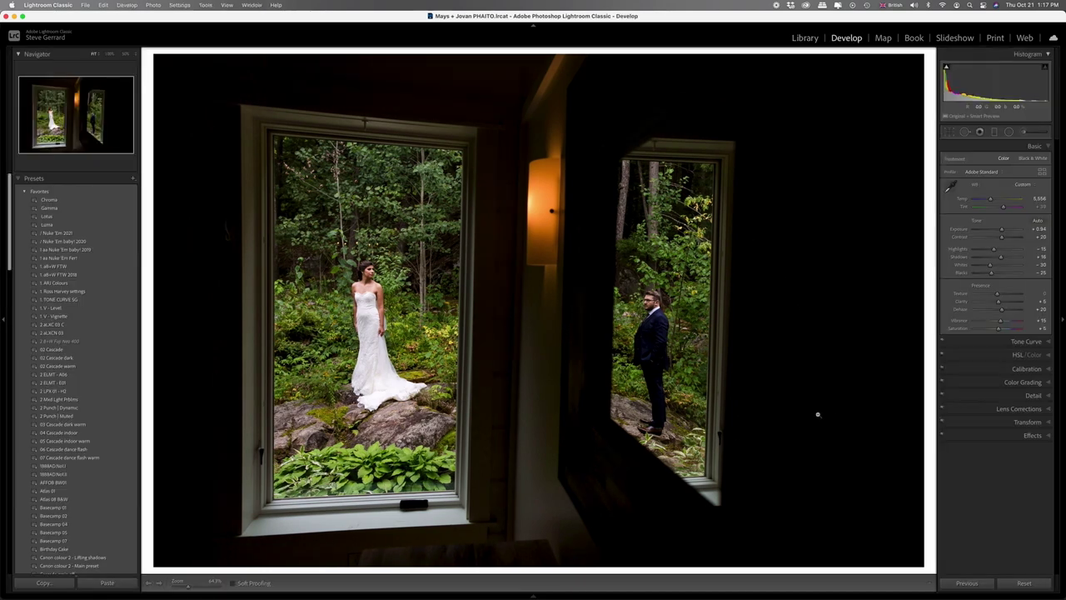
pyautogui.press('\\')
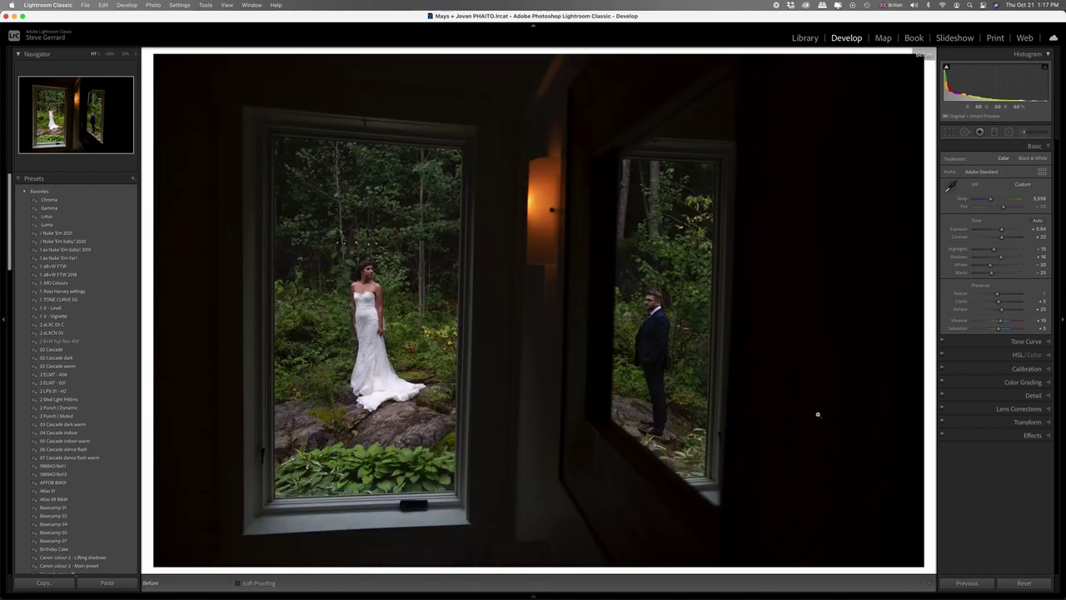
pyautogui.press('\\')
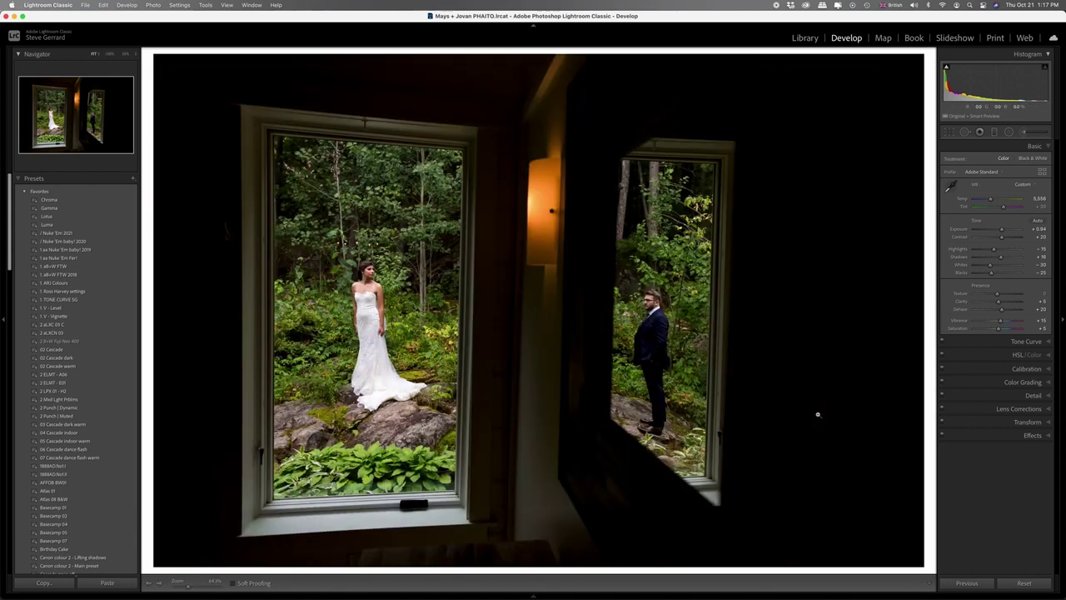
pyautogui.press('\\')
pyautogui.press('\\')
pyautogui.press('\\')
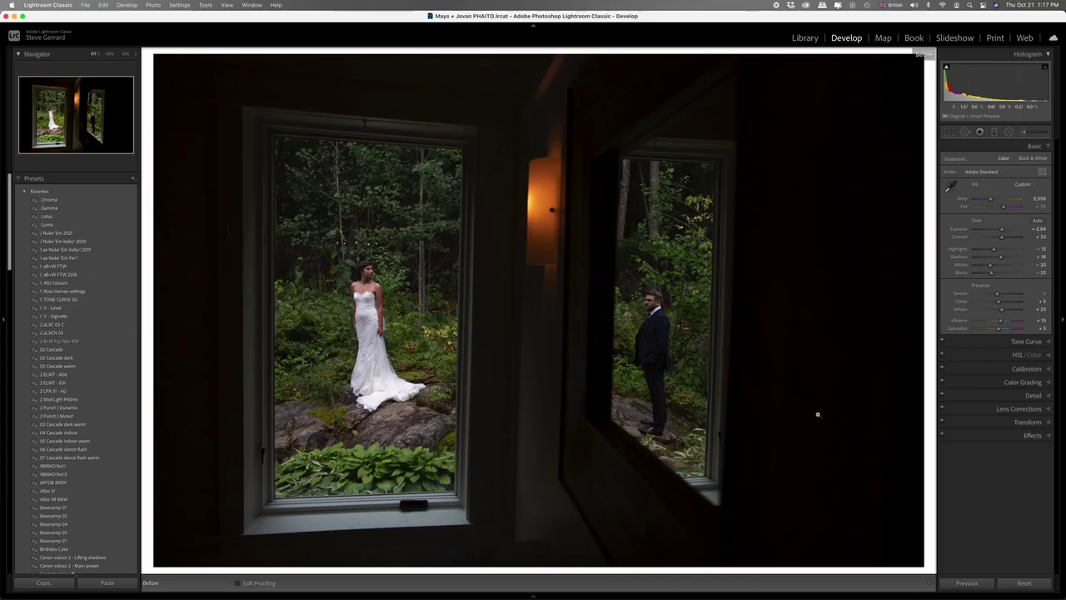
pyautogui.press('\\')
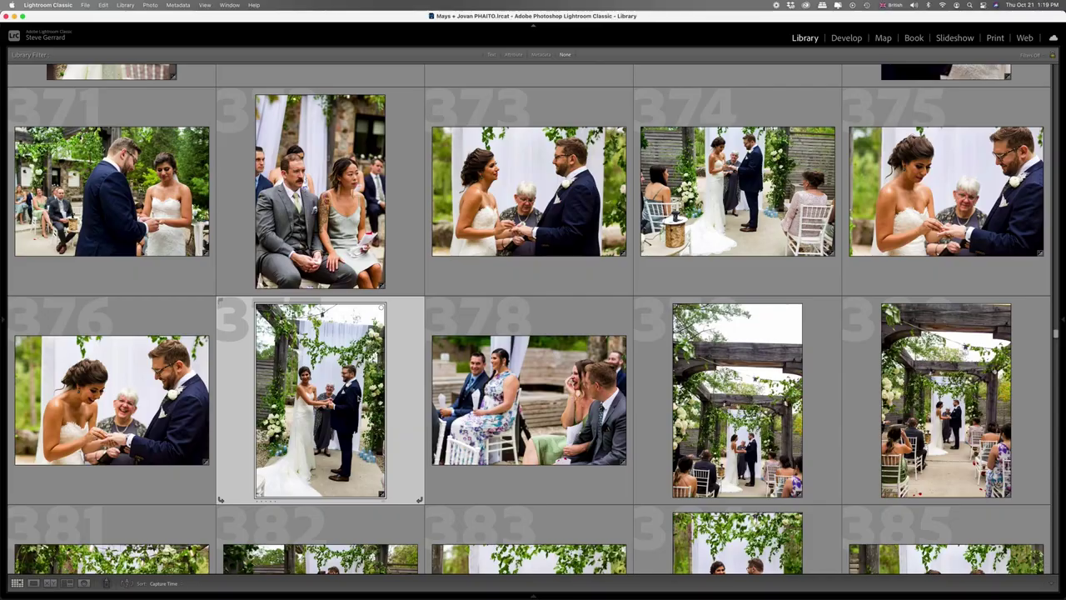
# Step: Enlarge ceremony photo 377, and compare the before and after versions of the groomsmen group photo in Develop
pyautogui.press('e')
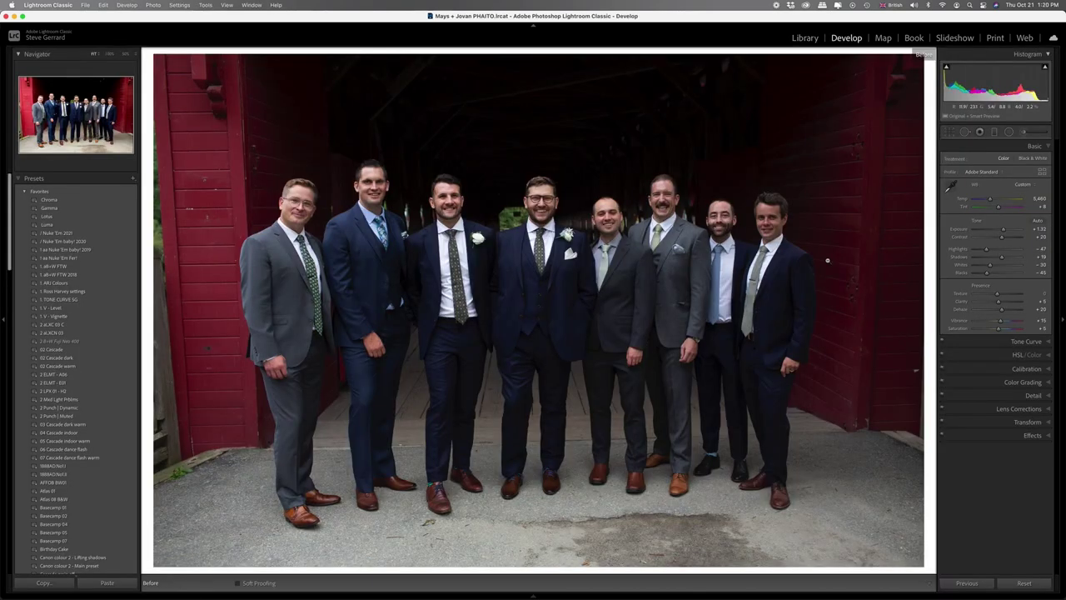
pyautogui.press('\\')
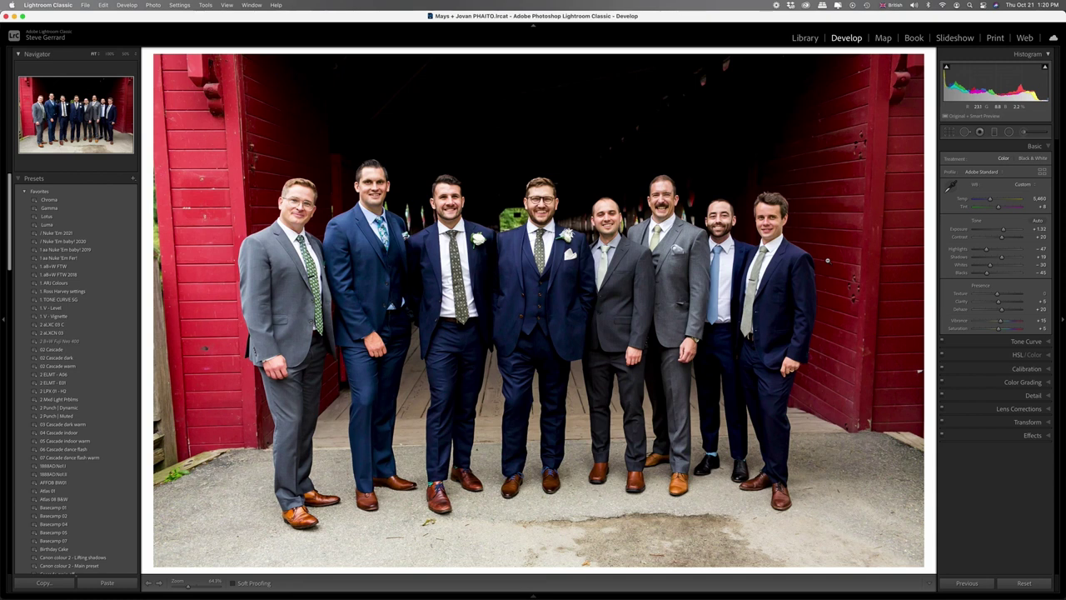
pyautogui.press('\\')
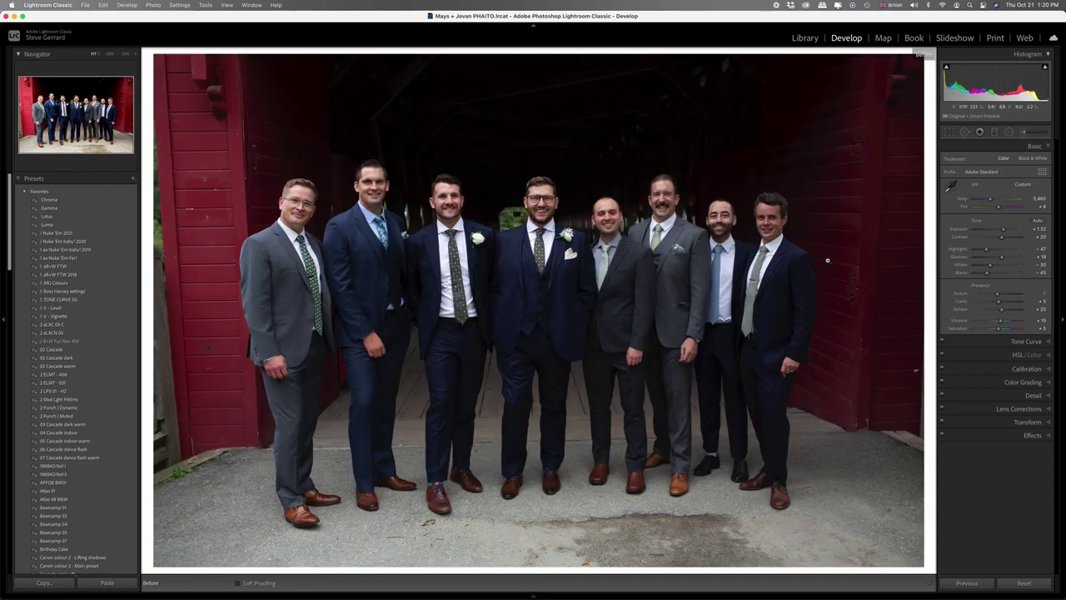
pyautogui.press('\\')
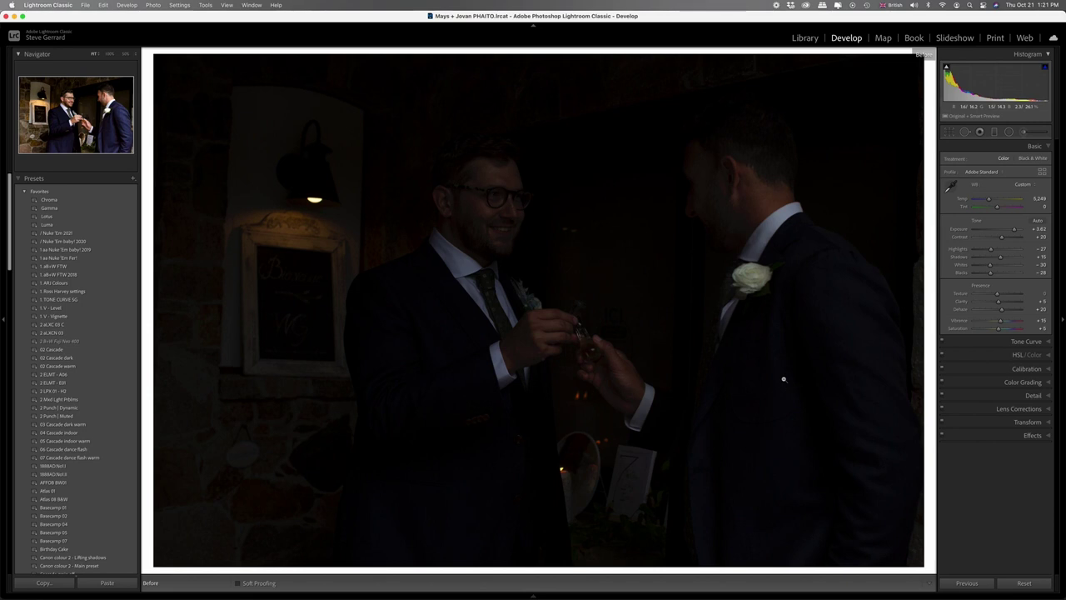
# Step: Compare the before and after versions of the photo of two men toasting, and return to the Library grid
pyautogui.press('\\')
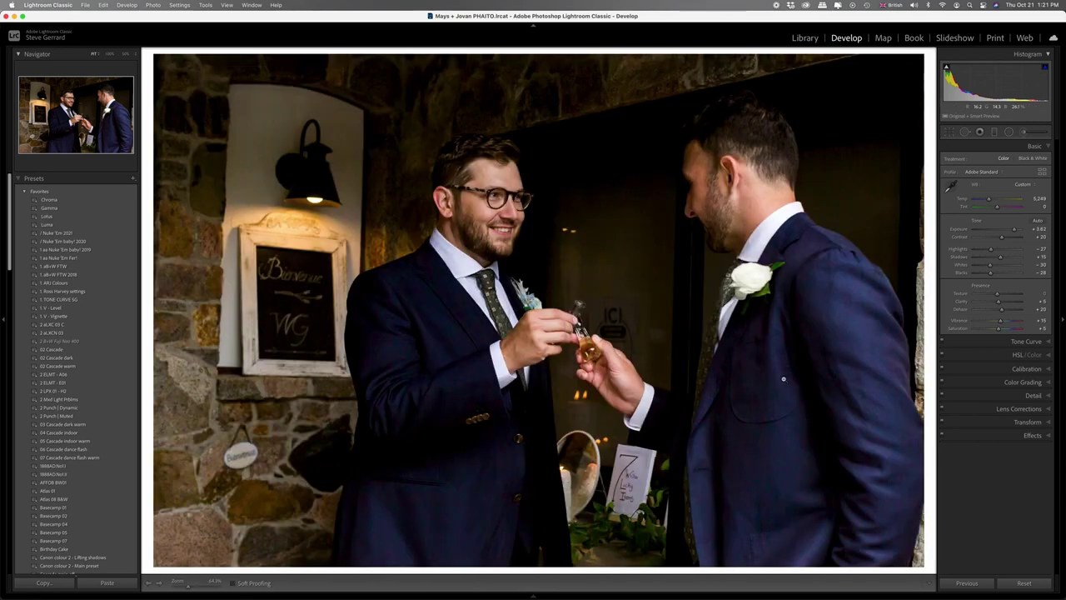
pyautogui.press('g')
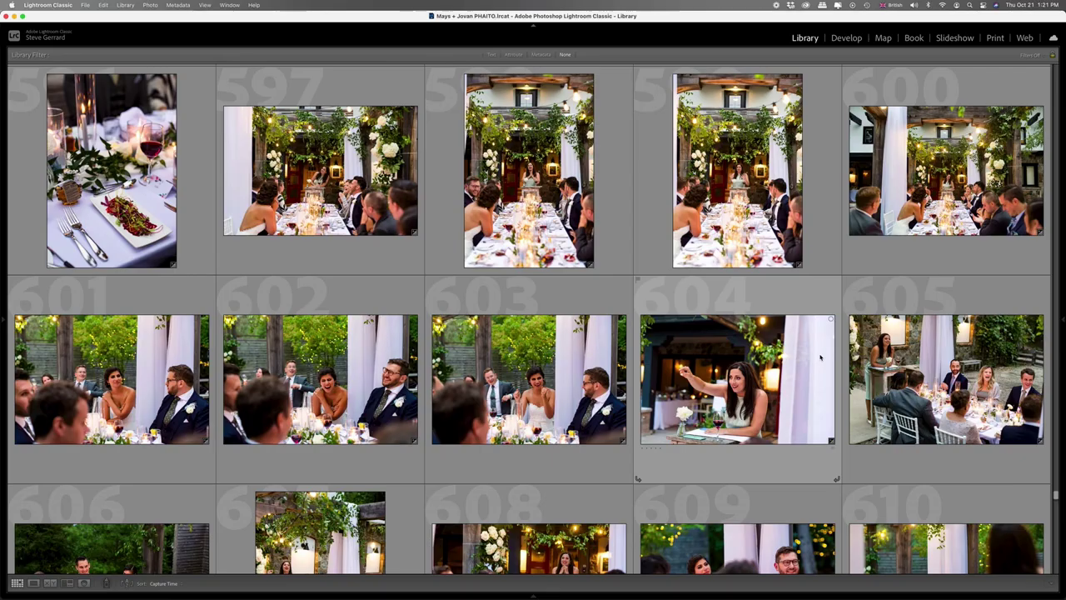
# Step: Review the edited reception photos in the Library grid, from the dinner speeches at 601 to the indoor party at 665
pyautogui.scroll(-5, 823, 356)
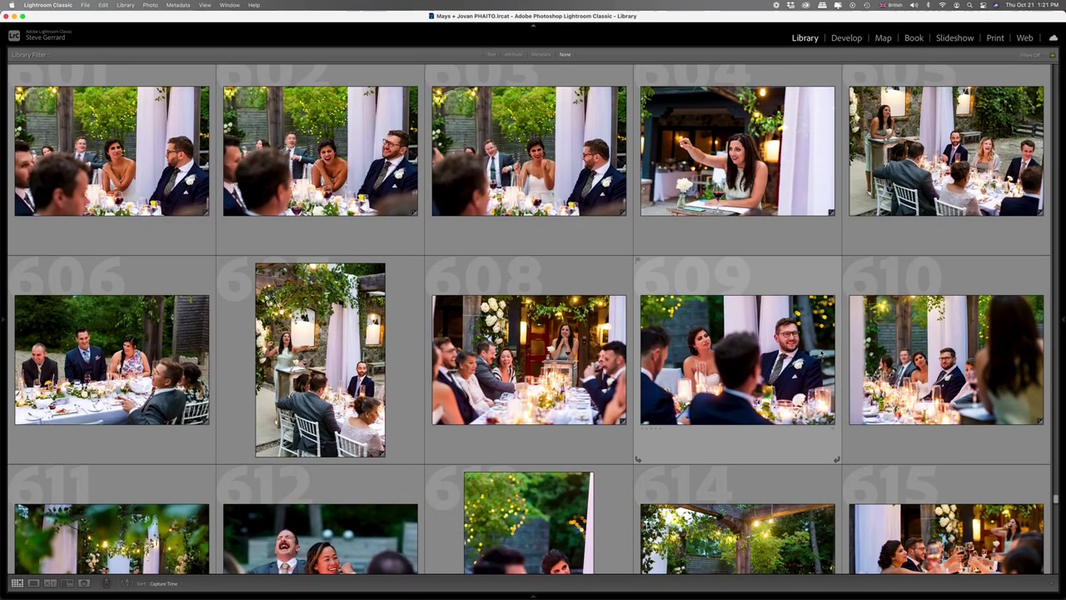
pyautogui.scroll(-5, 822, 356)
pyautogui.scroll(-8, 822, 352)
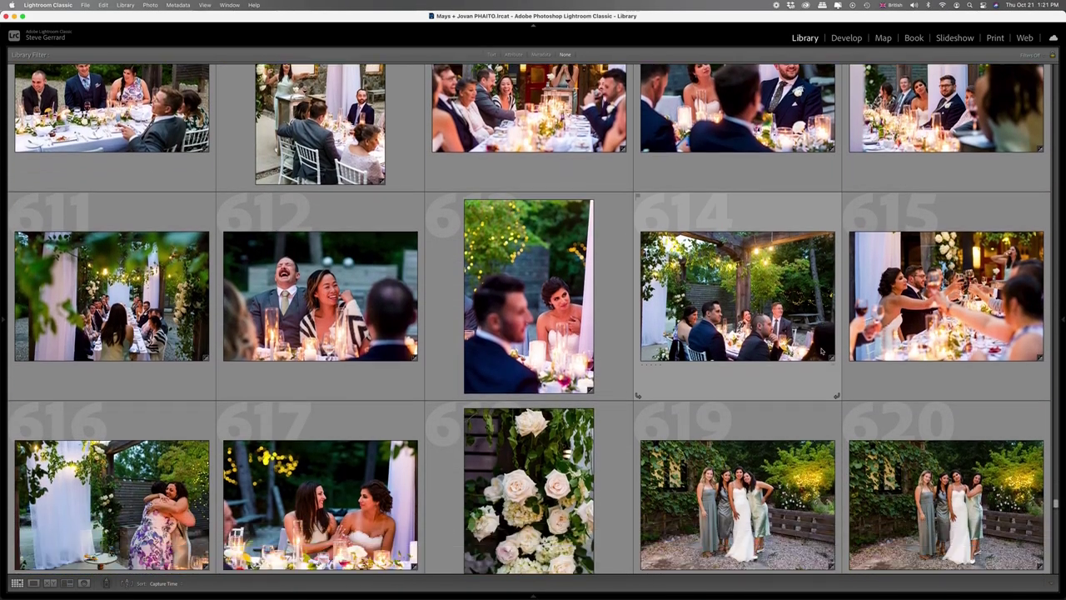
pyautogui.scroll(-3, 823, 352)
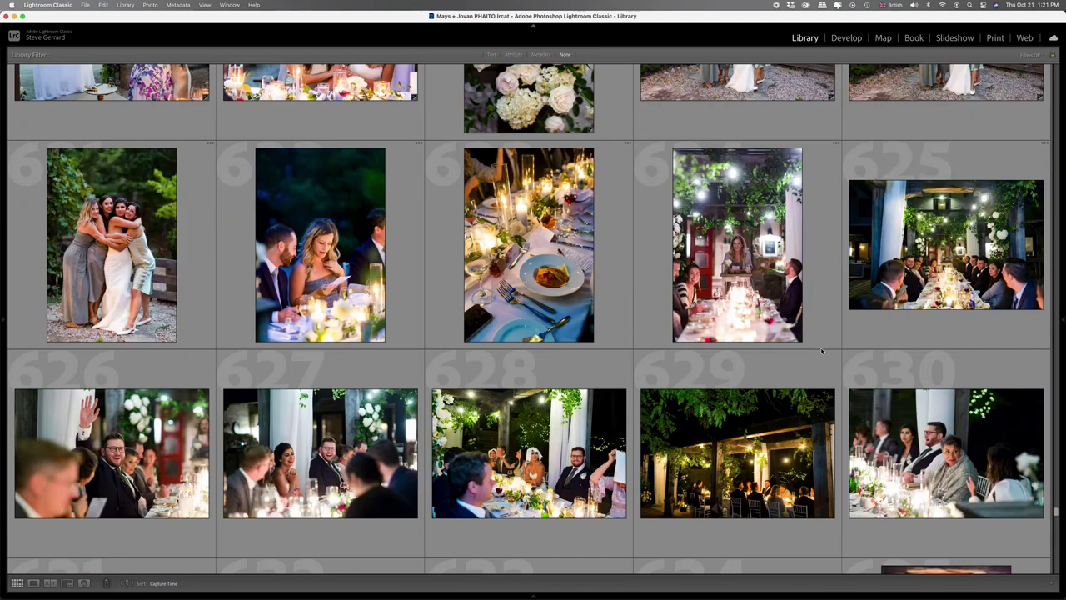
pyautogui.scroll(-10, 822, 351)
pyautogui.scroll(-3, 764, 313)
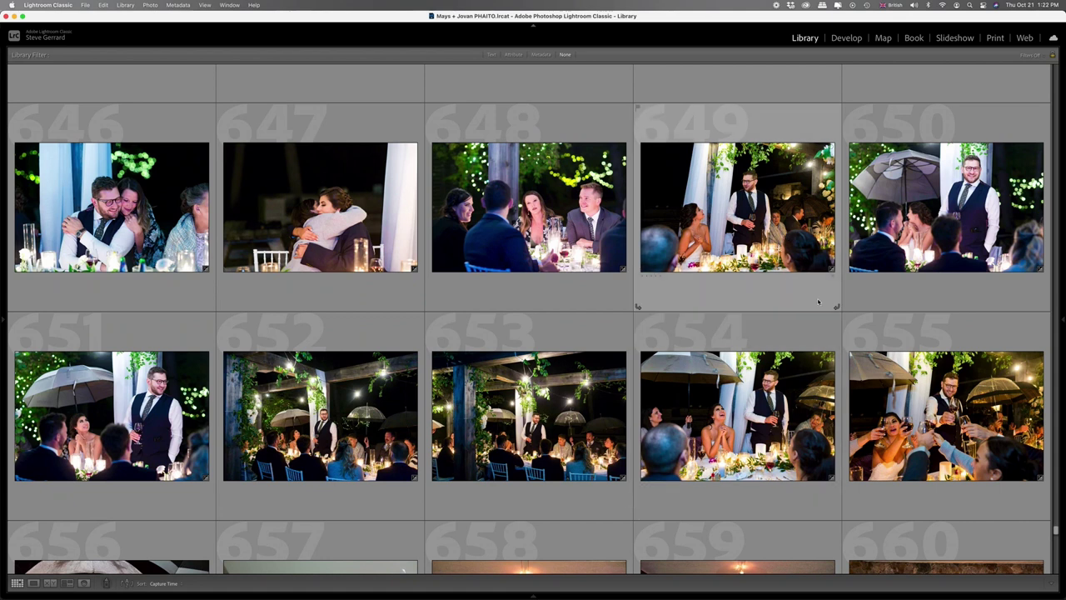
pyautogui.scroll(-3, 819, 302)
pyautogui.scroll(-1, 817, 312)
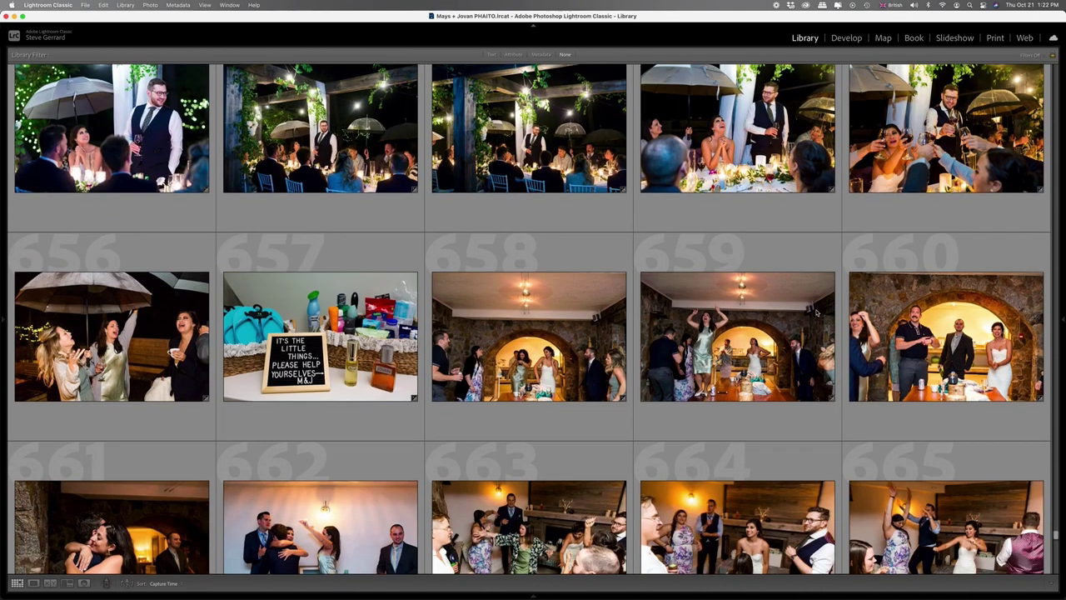
# Step: Compare the before and after versions of the smiling man beside the umbrella in Develop, and slightly lower the photo's exposure
pyautogui.press('d')
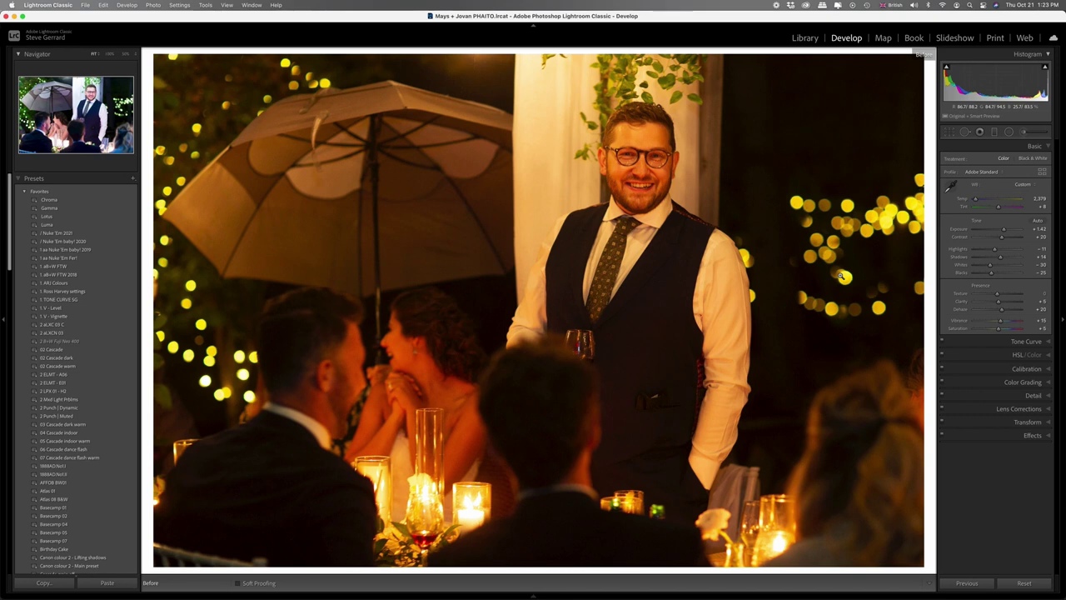
pyautogui.press('\\')
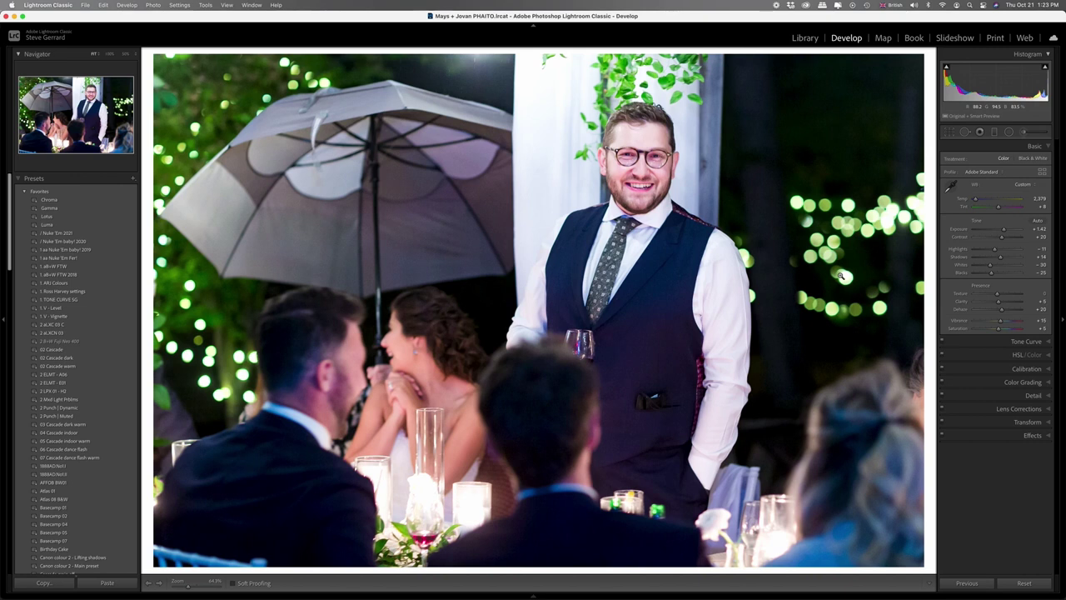
pyautogui.moveTo(1005, 230); pyautogui.dragTo(1001, 231)
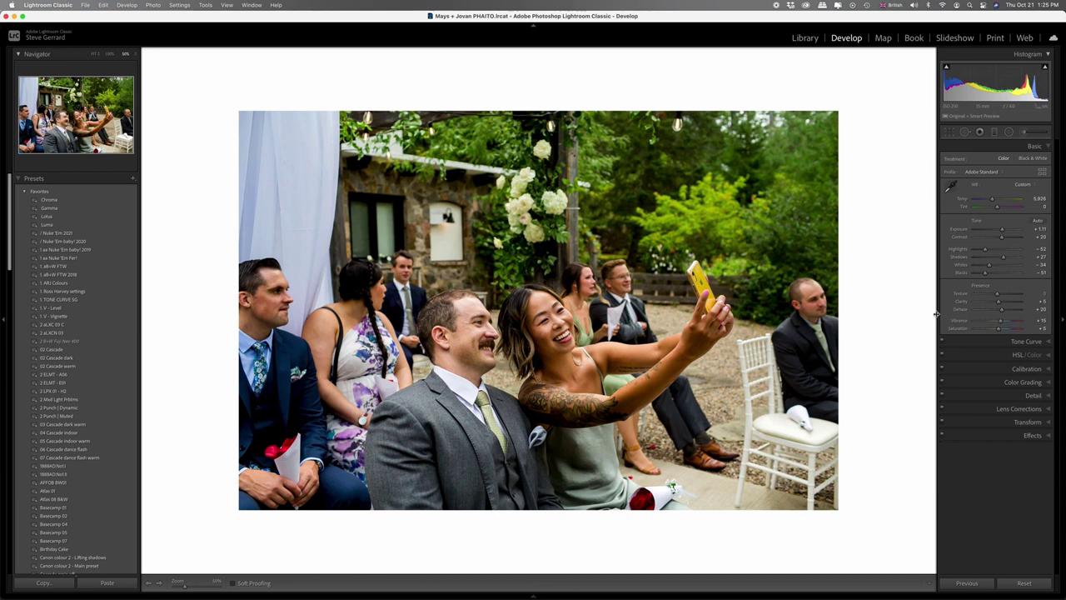
# Step: Compare the before and after versions of the ceremony photo of the woman taking a selfie with a yellow phone
pyautogui.press('\\')
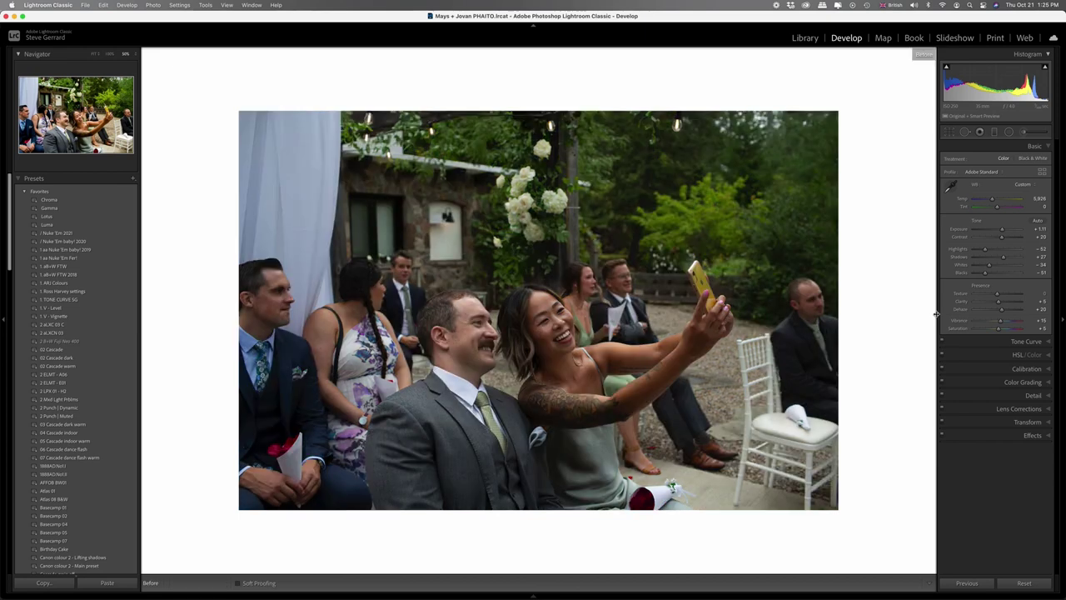
pyautogui.press('\\')
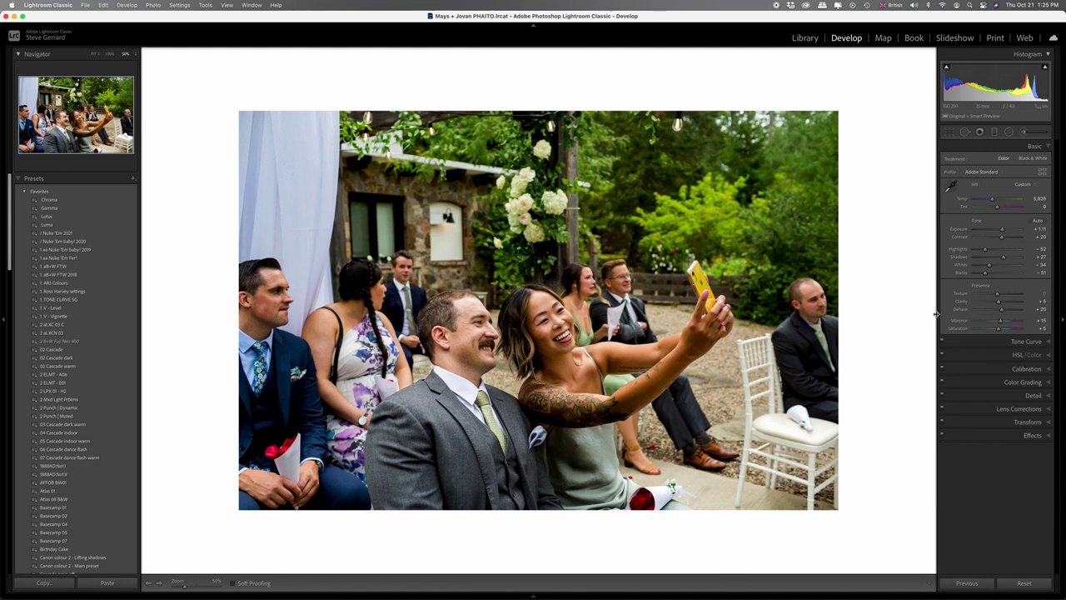
pyautogui.press('\\')
pyautogui.press('\\')
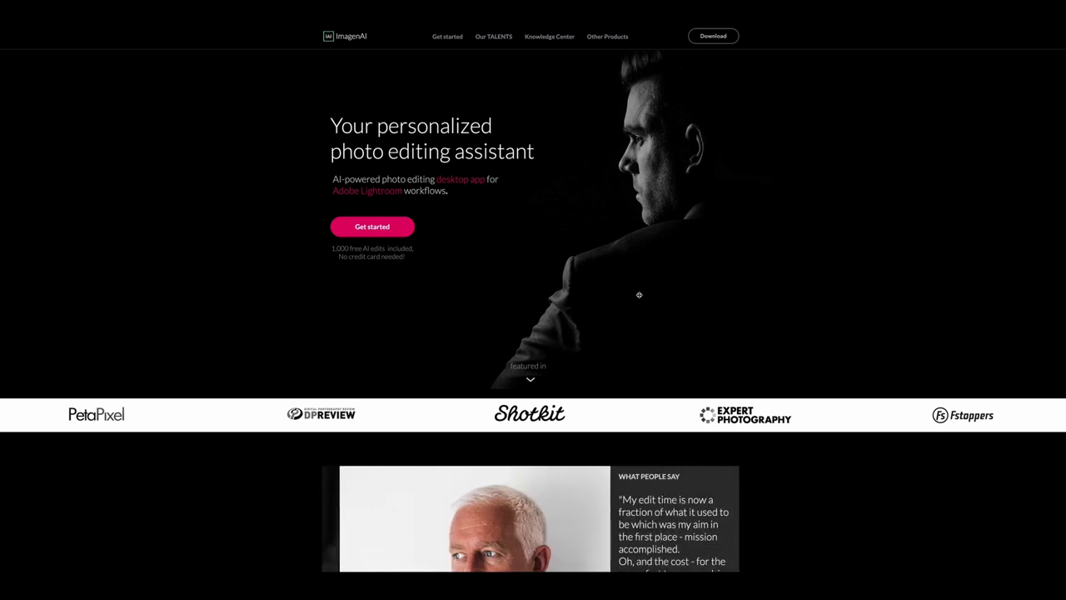
# Step: Switch to the ImagenAI website and look over its home page
pyautogui.scroll(-3, 708, 312)
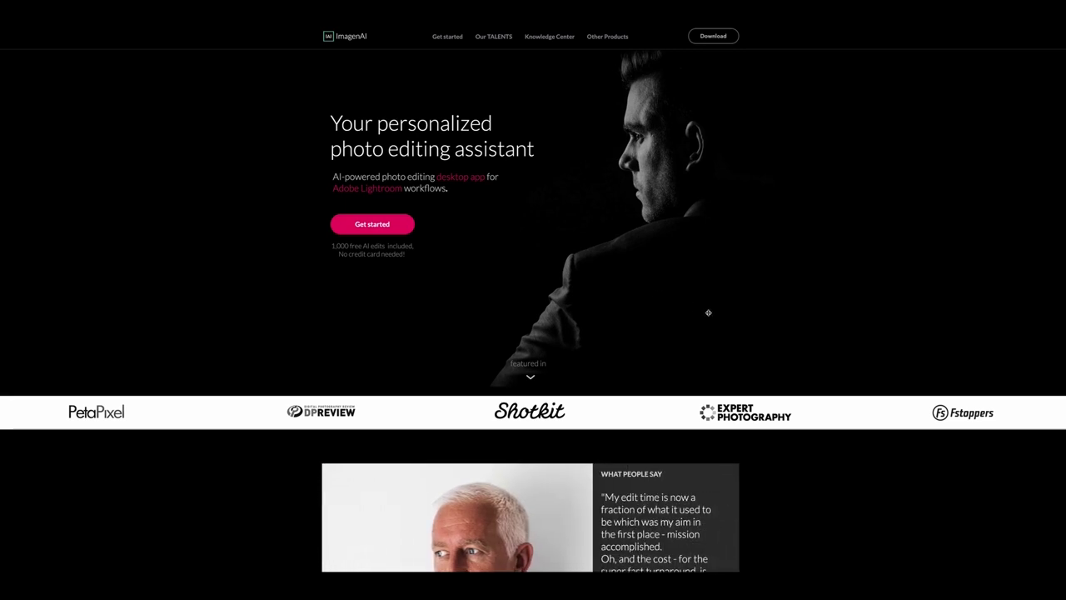
pyautogui.scroll(3, 707, 312)
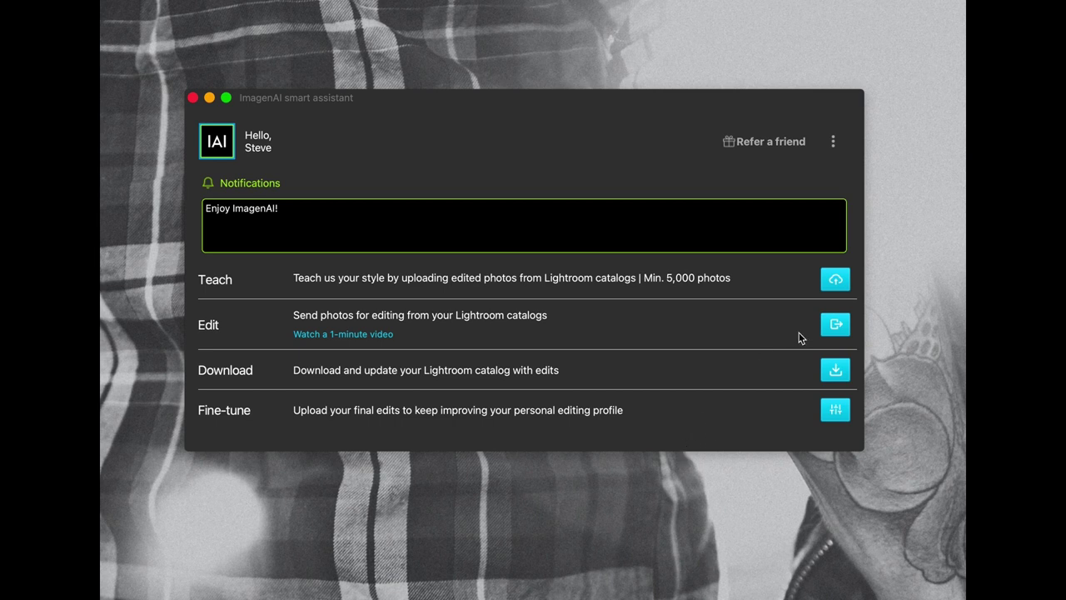
# Step: In ImagenAI, send the couple's TO BE CULLED catalog for editing, name the project after the couple, and use the Nuke em Baby profile
pyautogui.click(830, 327)
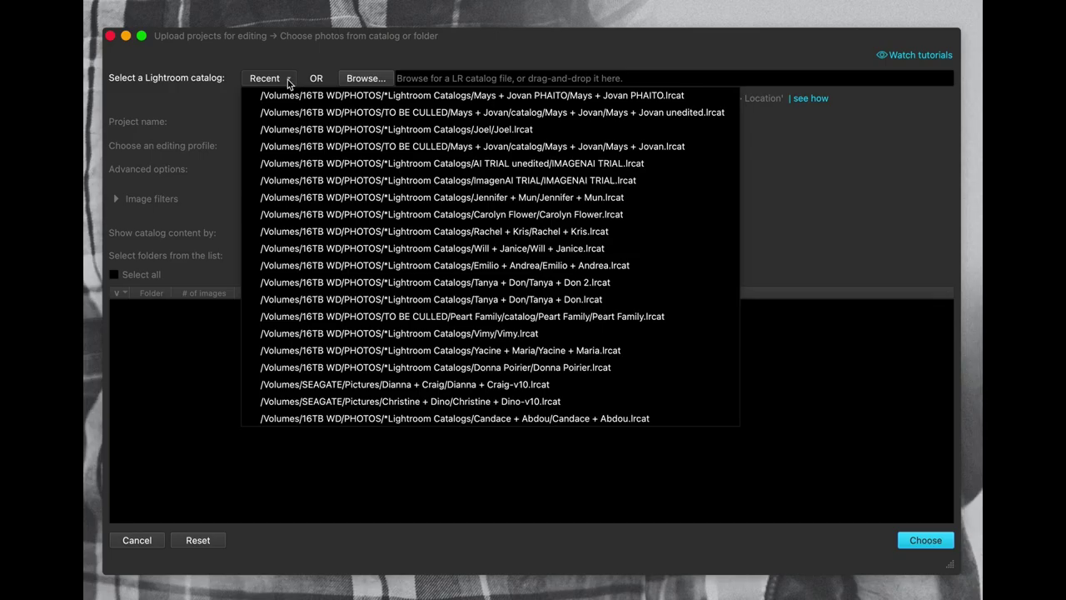
pyautogui.click(296, 145)
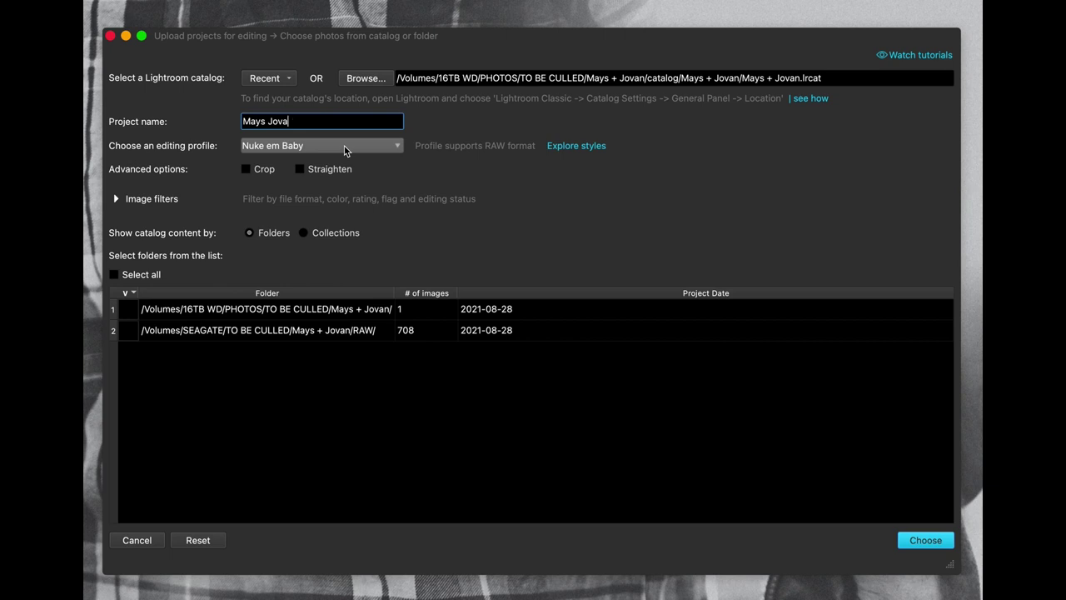
pyautogui.click(304, 148)
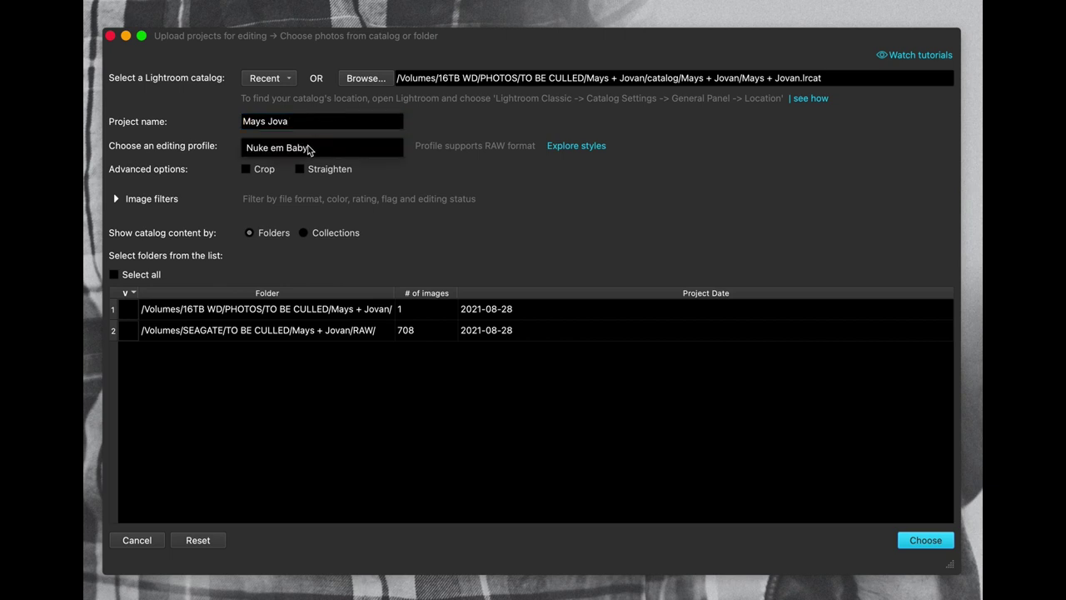
pyautogui.click(305, 148)
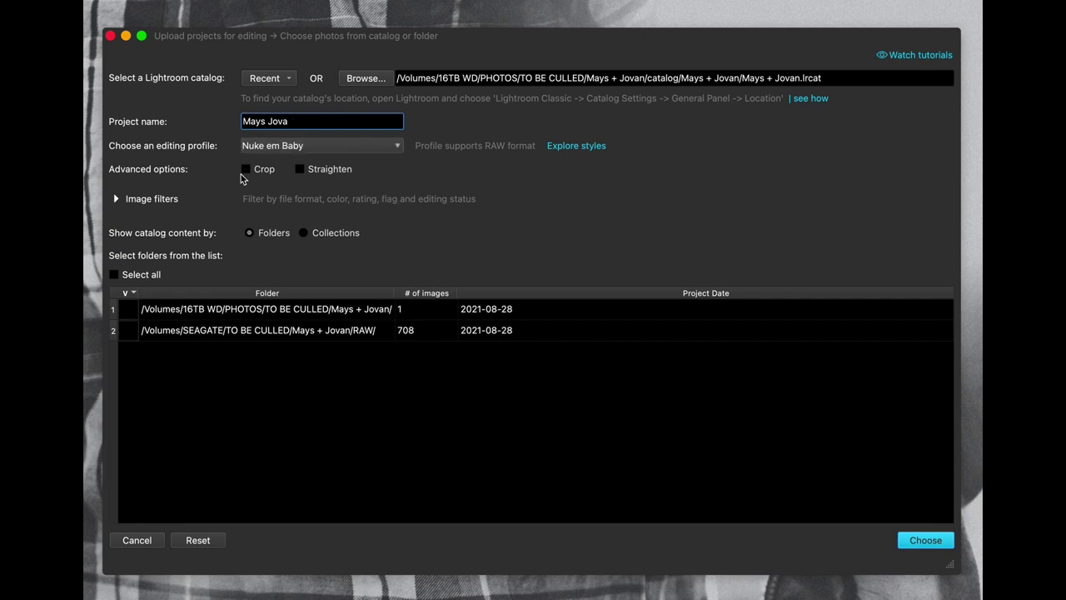
# Step: Check the available image filters, and submit all of the catalog's folders for editing
pyautogui.click(117, 202)
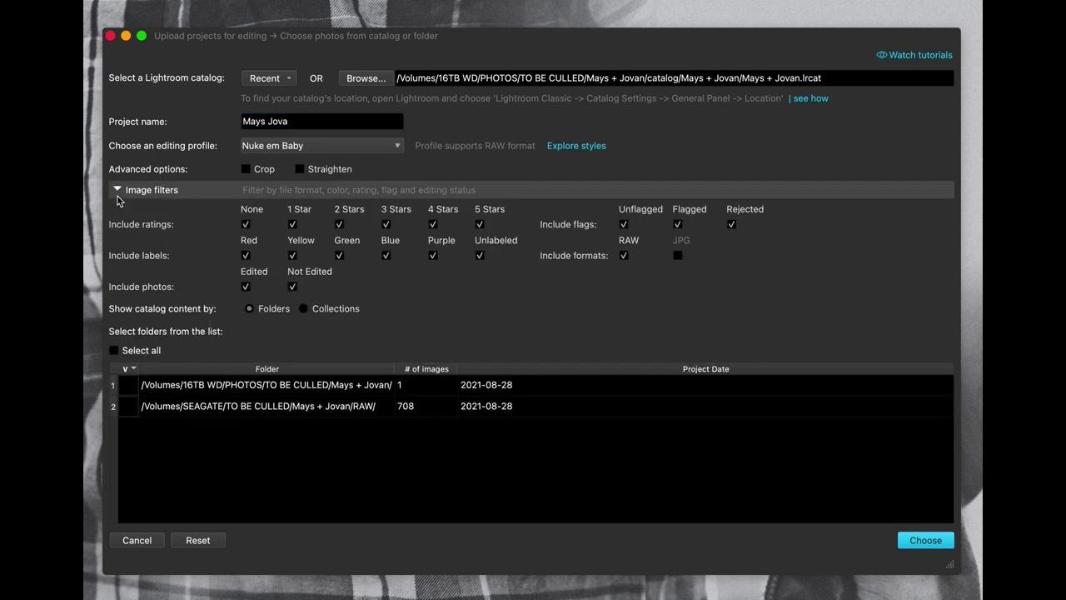
pyautogui.click(116, 191)
pyautogui.click(114, 274)
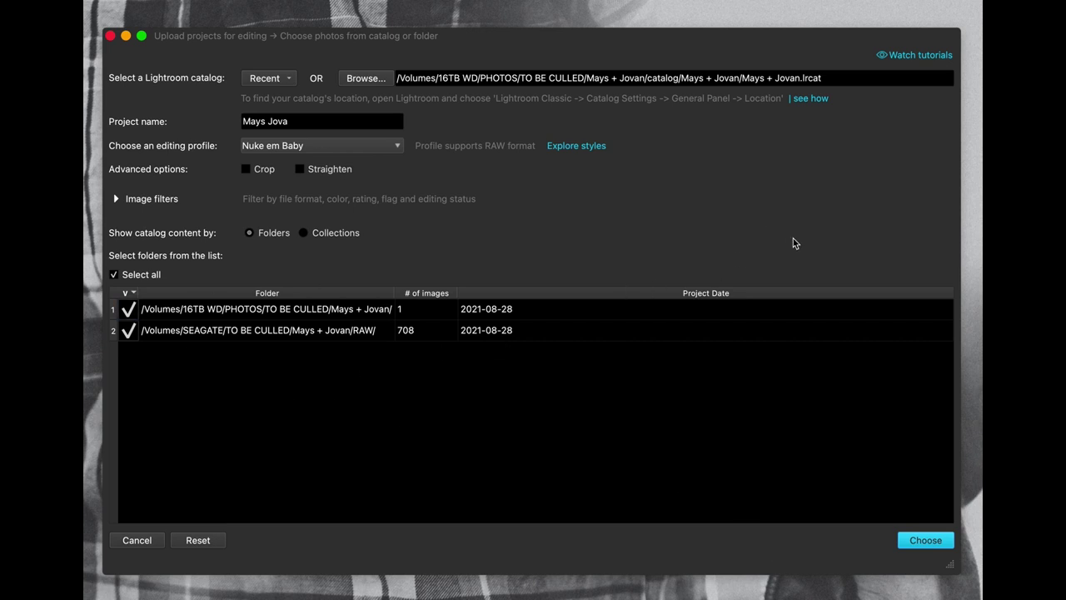
pyautogui.click(946, 546)
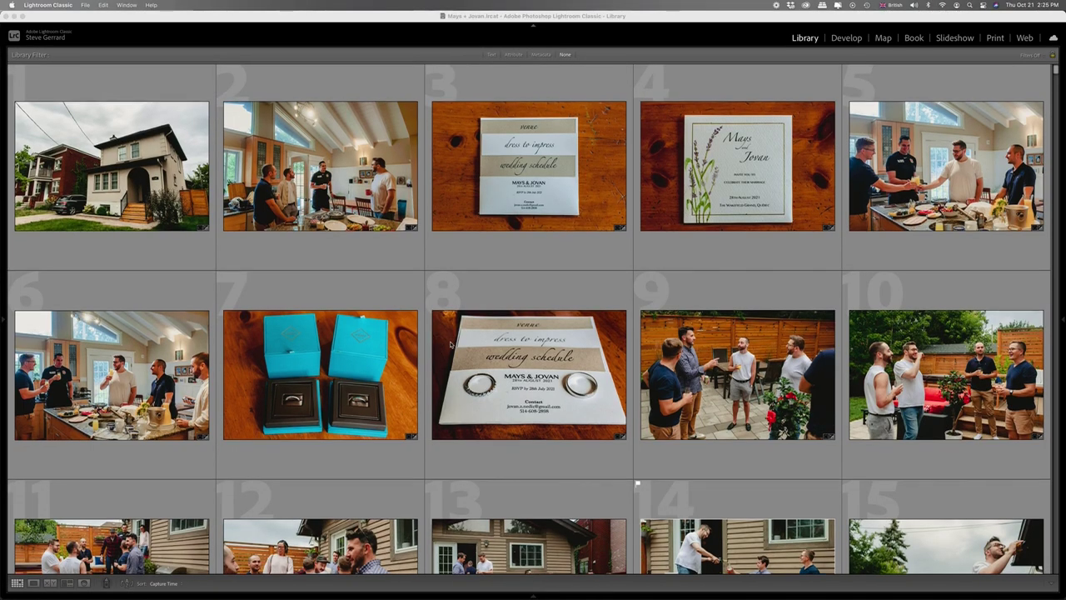
# Step: Switch to Lightroom Classic and review the ImagenAI-edited house, ring, backyard and brunch photos at the start of the Library grid
pyautogui.scroll(-3, 451, 344)
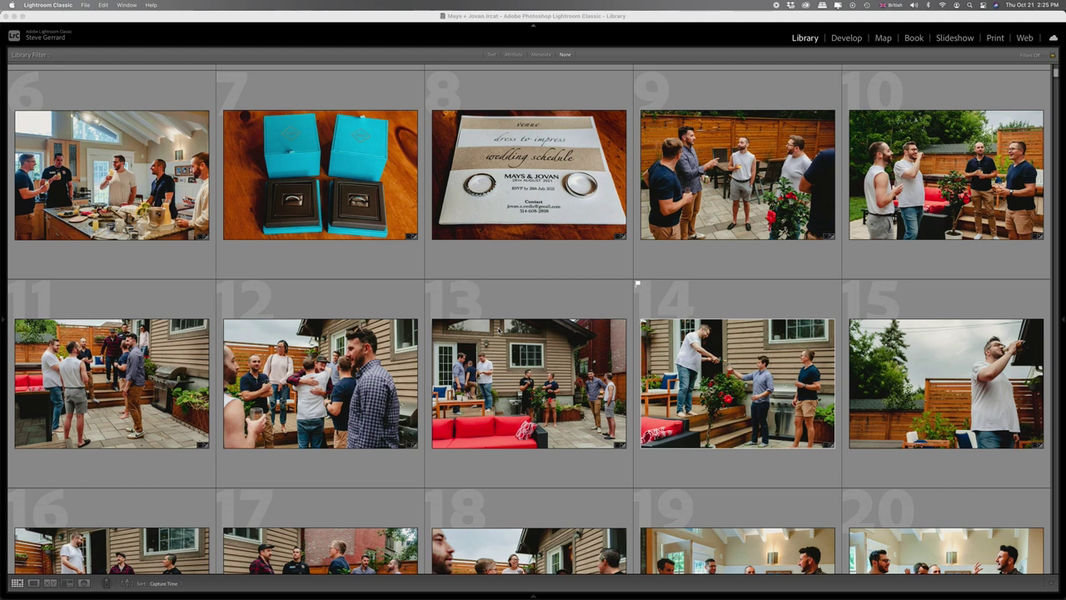
pyautogui.scroll(-3, 595, 379)
pyautogui.scroll(-3, 595, 379)
pyautogui.scroll(-2, 595, 379)
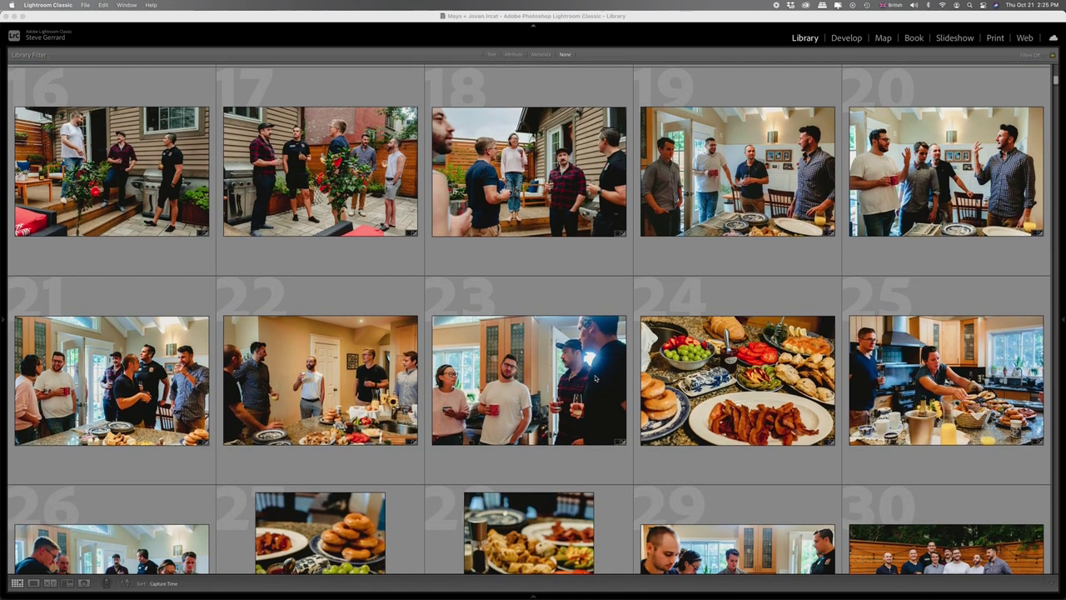
pyautogui.scroll(-2, 595, 379)
pyautogui.scroll(-7, 595, 378)
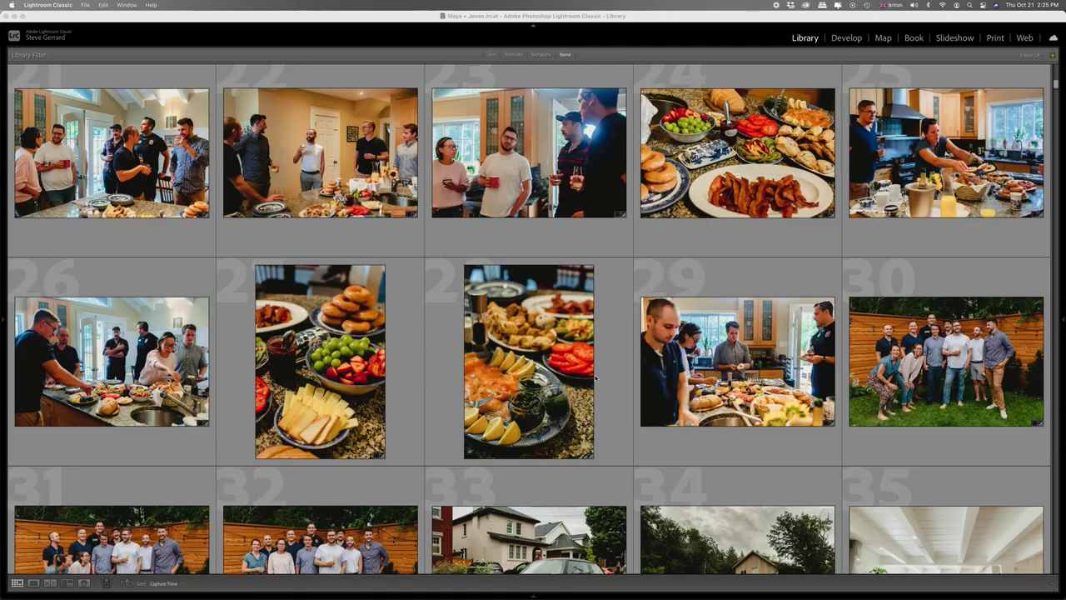
pyautogui.scroll(-8, 621, 374)
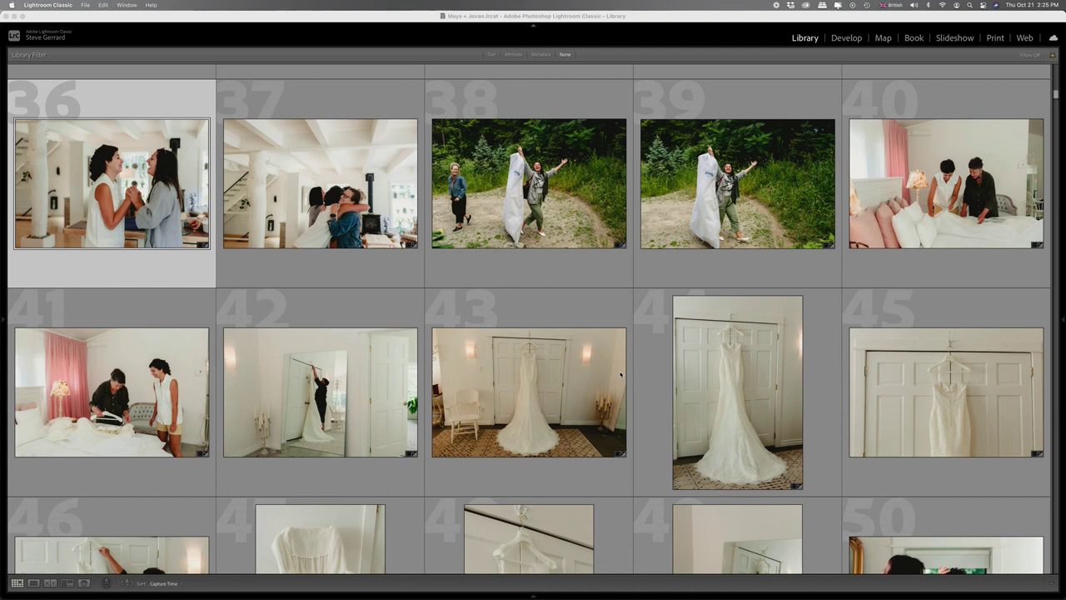
# Step: Examine the color and exposure of the edited wedding dress, makeup and getting-ready photos from 41 to 115 in the grid
pyautogui.scroll(-3, 621, 375)
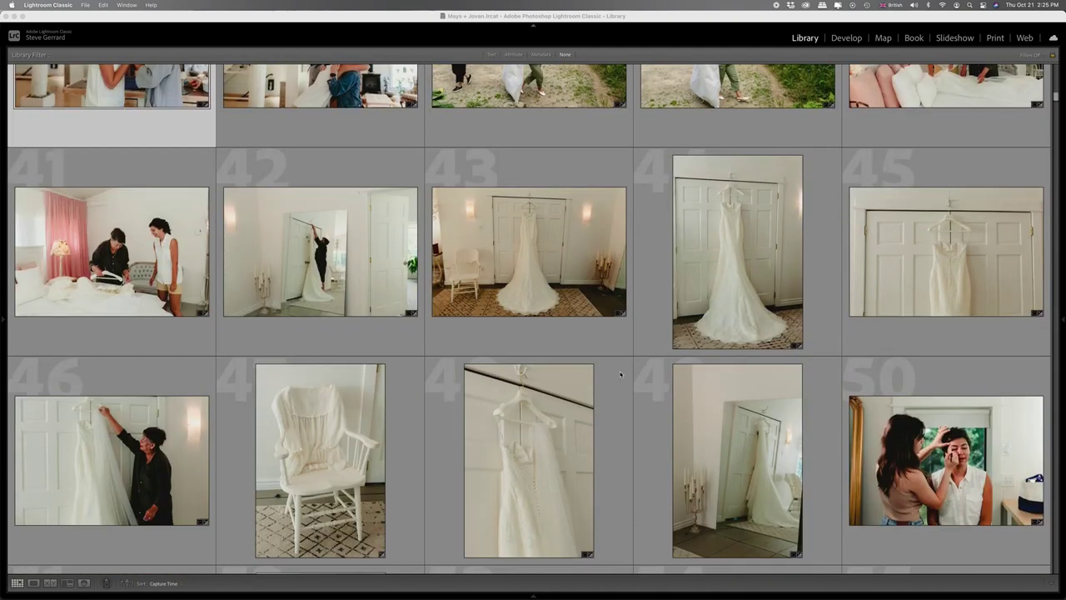
pyautogui.scroll(-3, 621, 374)
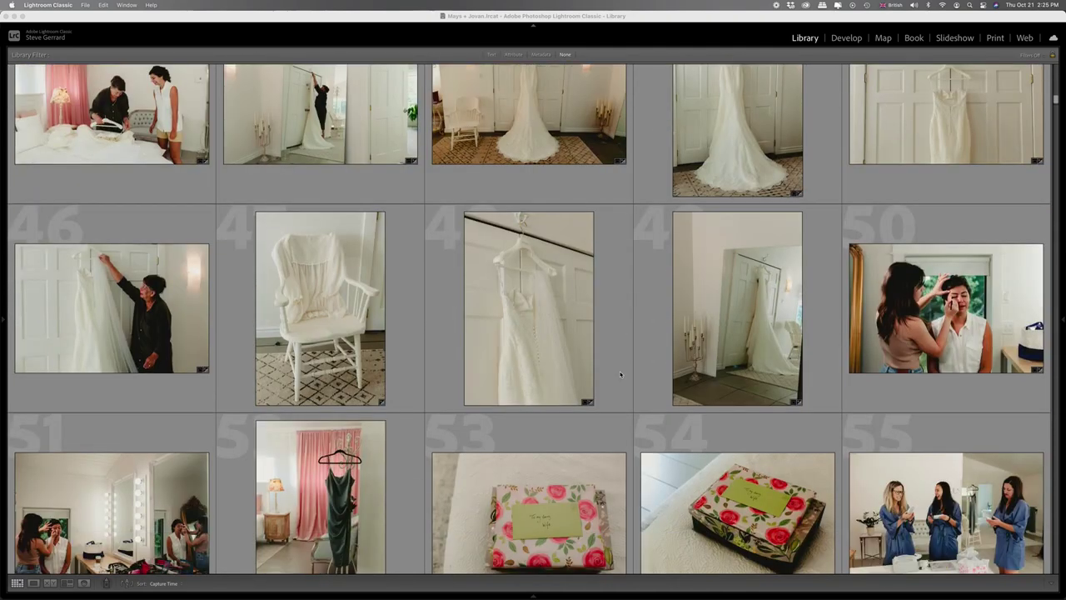
pyautogui.scroll(-3, 621, 374)
pyautogui.scroll(-3, 621, 374)
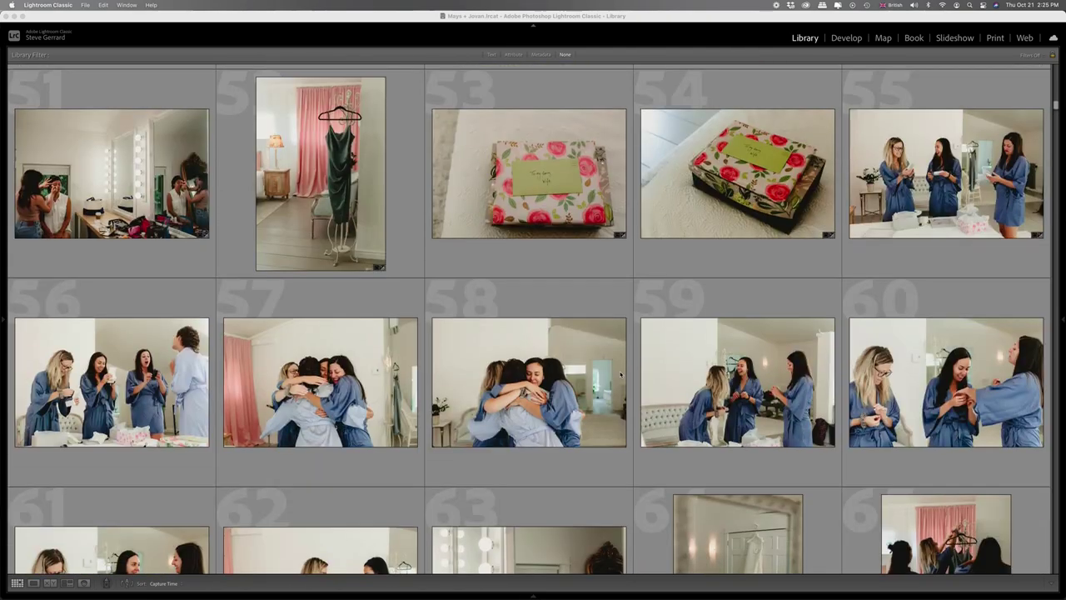
pyautogui.scroll(-10, 620, 374)
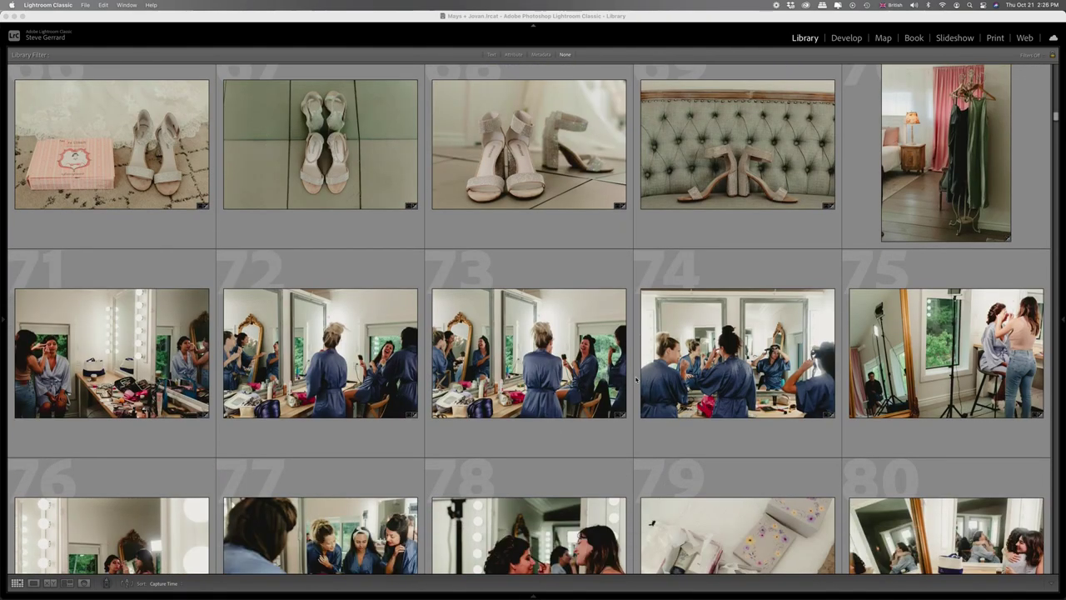
pyautogui.scroll(-3, 637, 380)
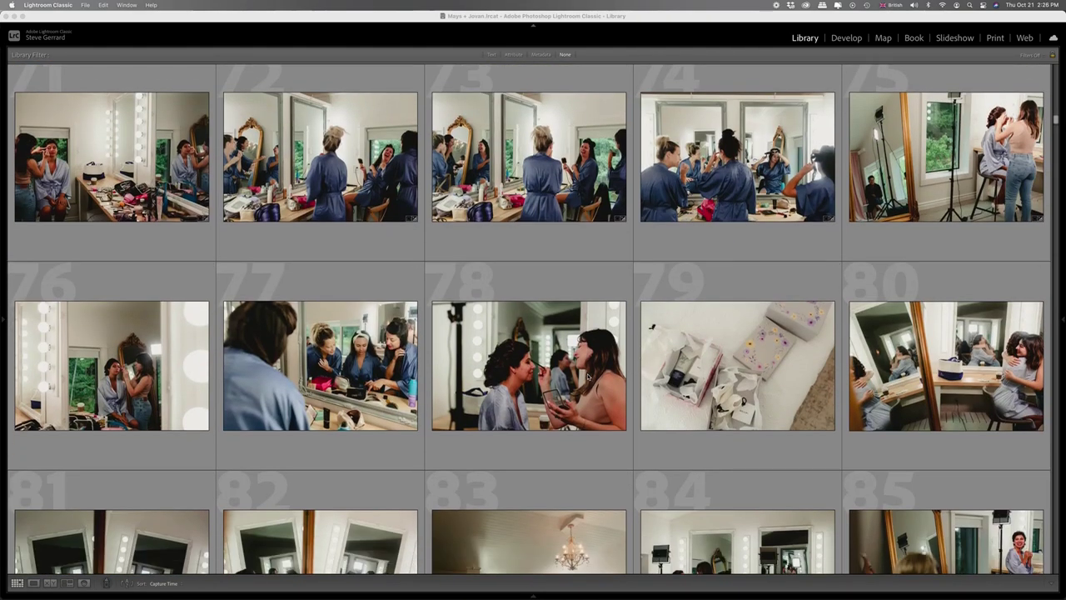
pyautogui.scroll(-3, 588, 376)
pyautogui.scroll(-3, 565, 382)
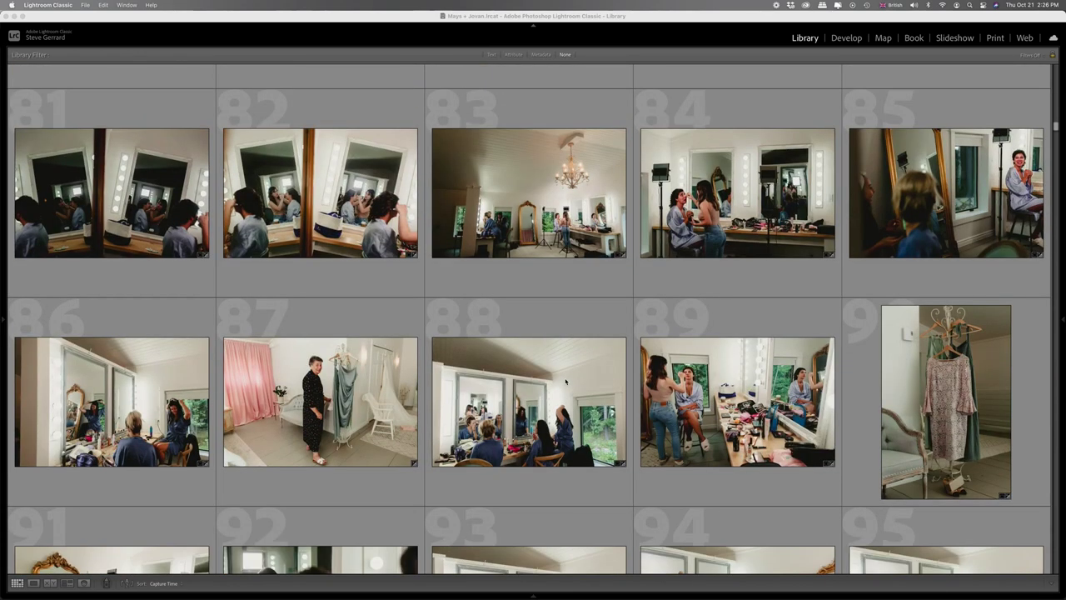
pyautogui.scroll(-2, 565, 380)
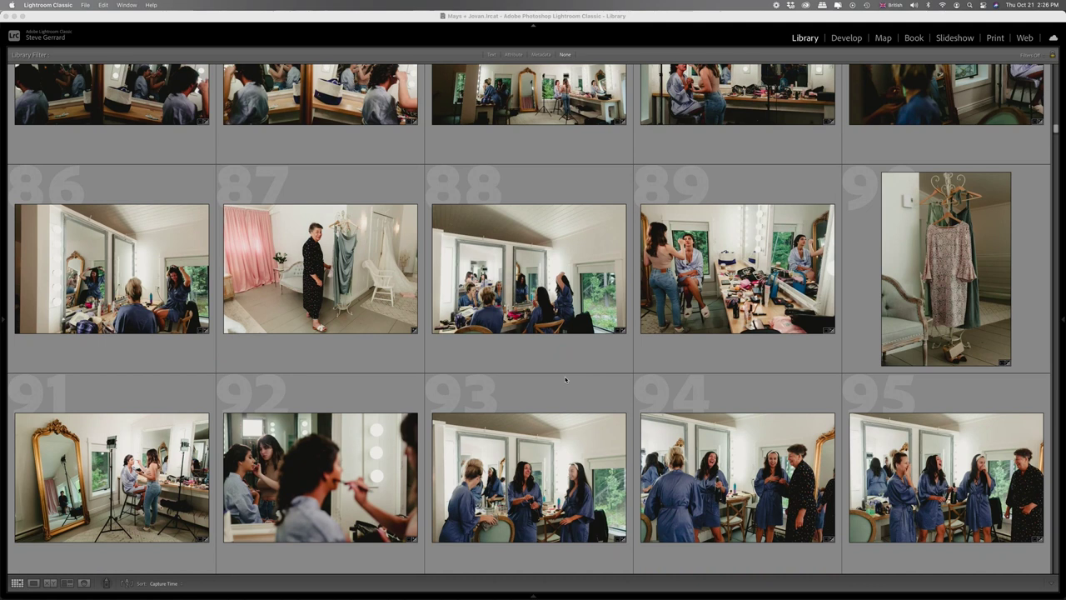
pyautogui.scroll(-2, 565, 380)
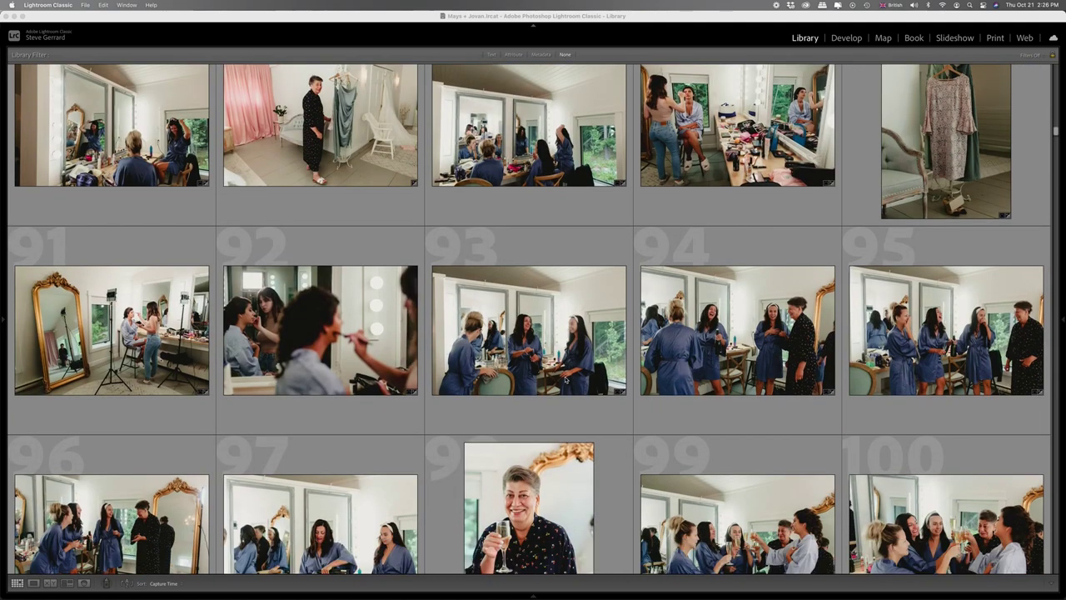
pyautogui.scroll(-3, 566, 379)
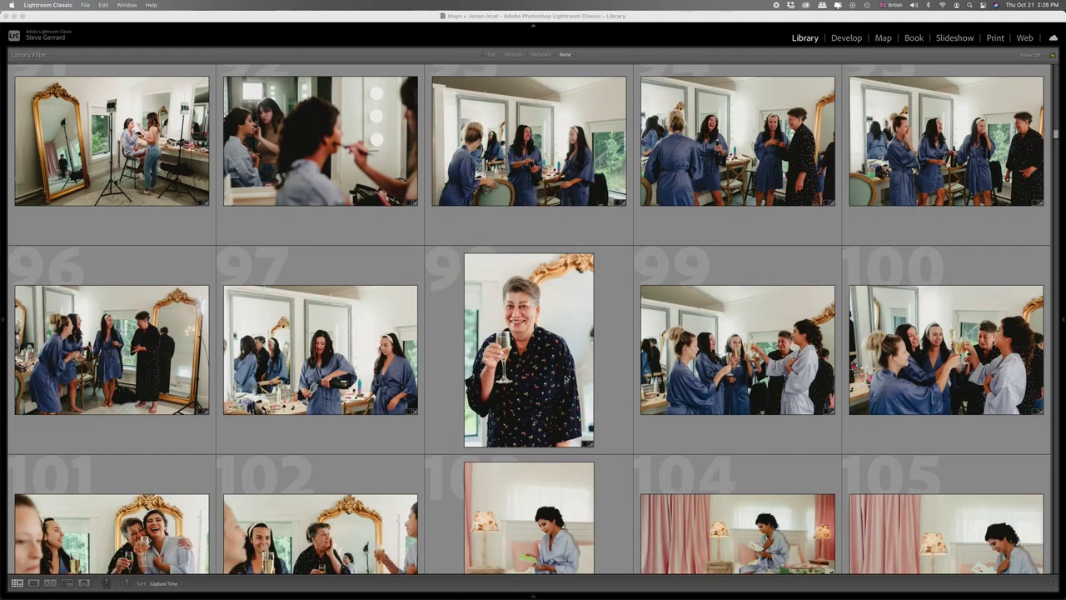
pyautogui.scroll(-3, 566, 379)
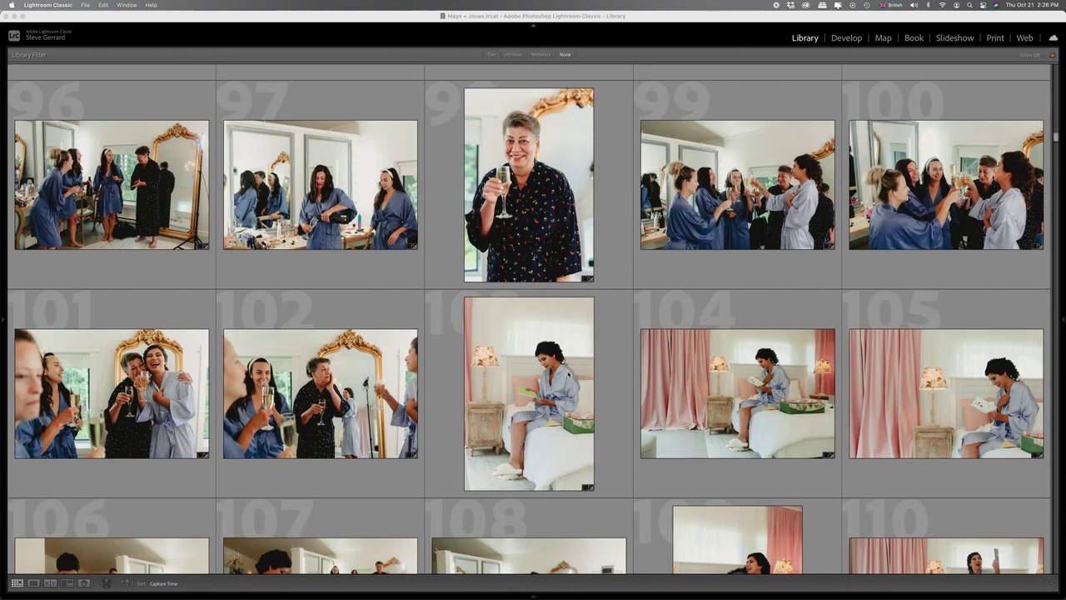
pyautogui.scroll(-5, 569, 377)
pyautogui.scroll(-2, 569, 374)
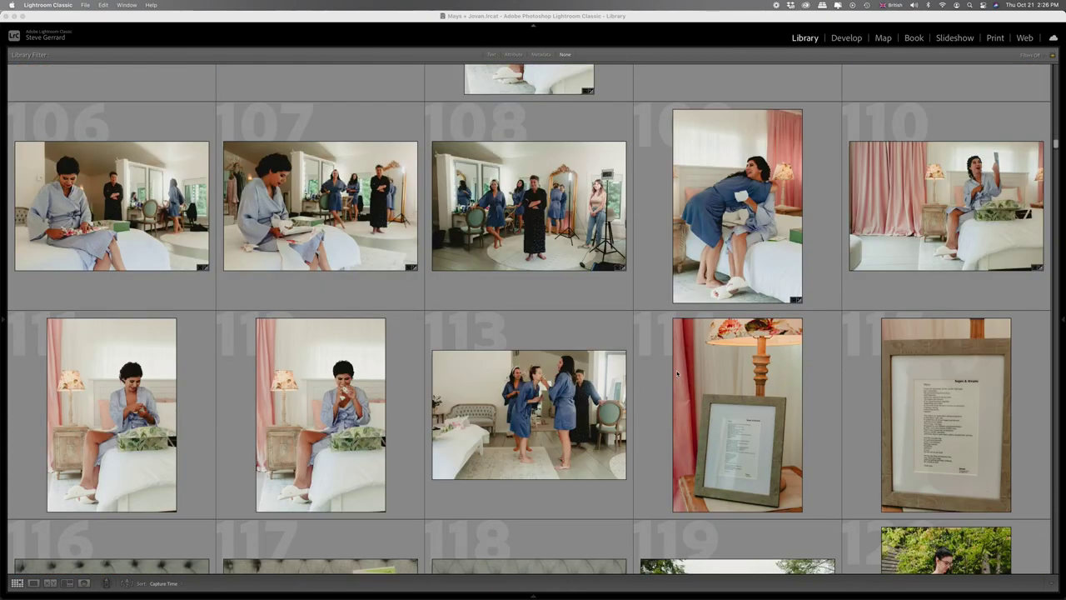
# Step: Examine the edited gift, venue, flower and groom-preparation photos from 111 to 140 in the Library grid
pyautogui.scroll(-3, 744, 386)
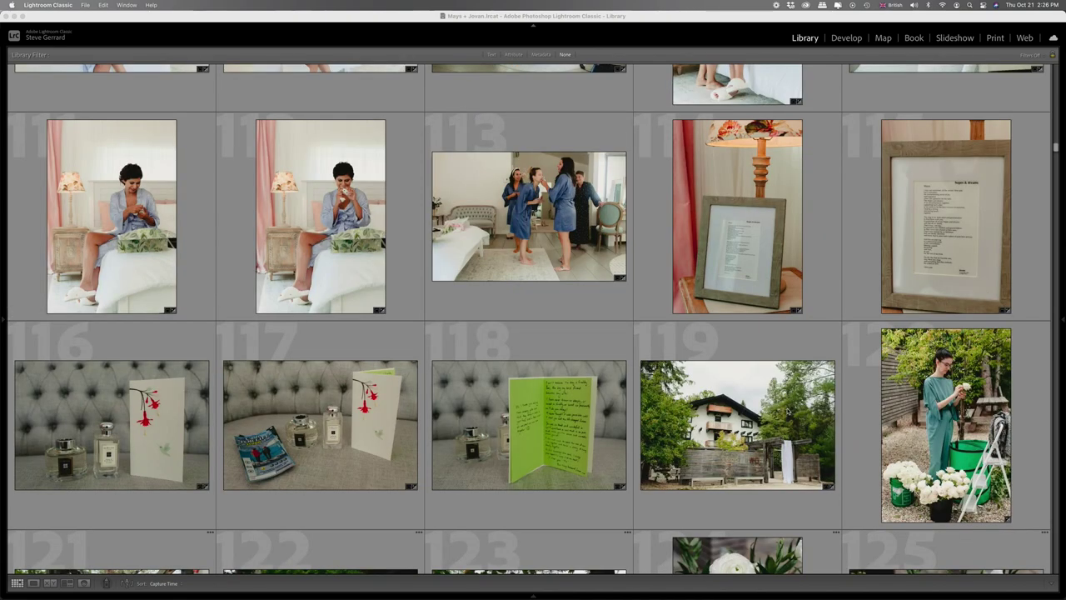
pyautogui.scroll(-3, 790, 412)
pyautogui.scroll(-3, 787, 410)
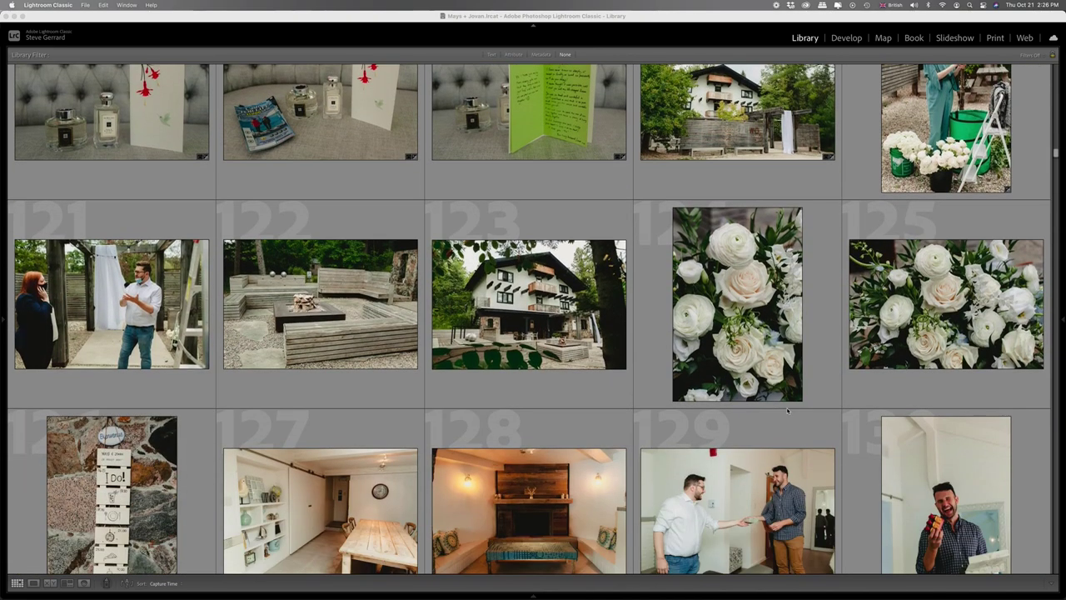
pyautogui.scroll(-2, 787, 410)
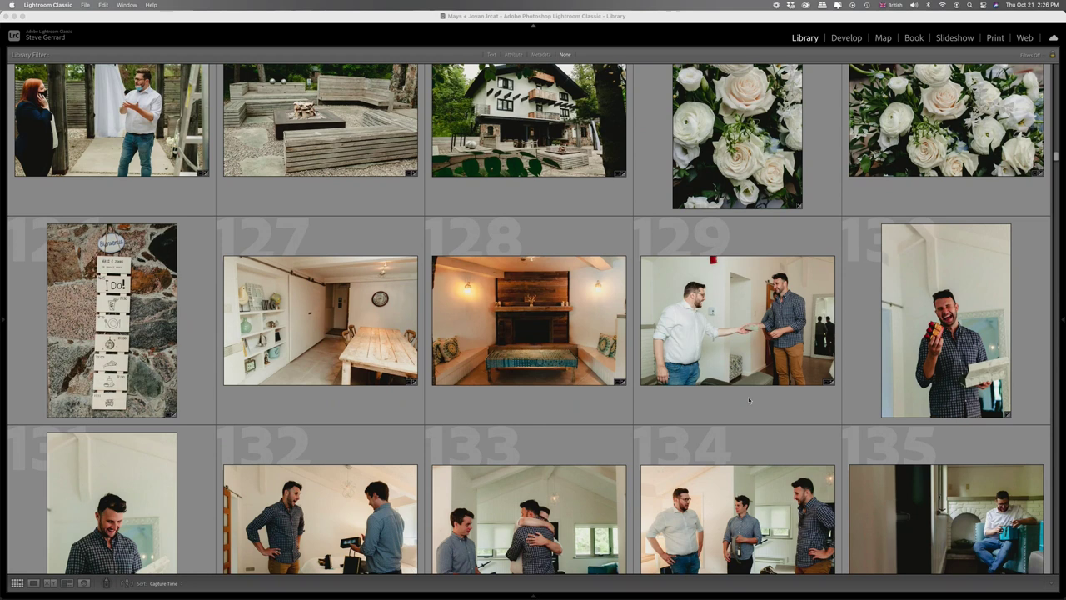
pyautogui.scroll(-3, 748, 400)
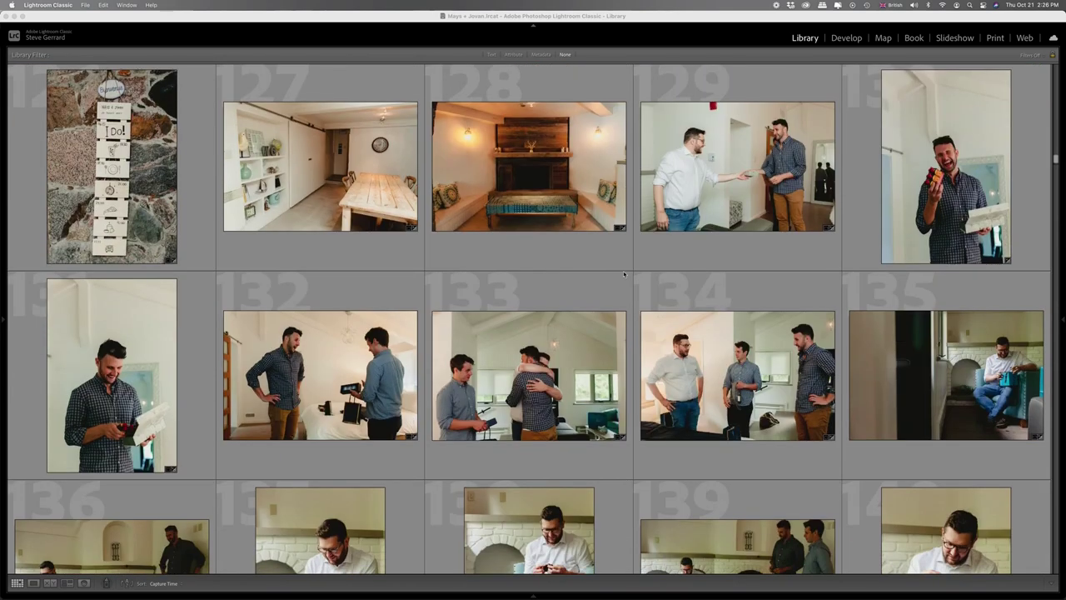
pyautogui.scroll(-3, 635, 351)
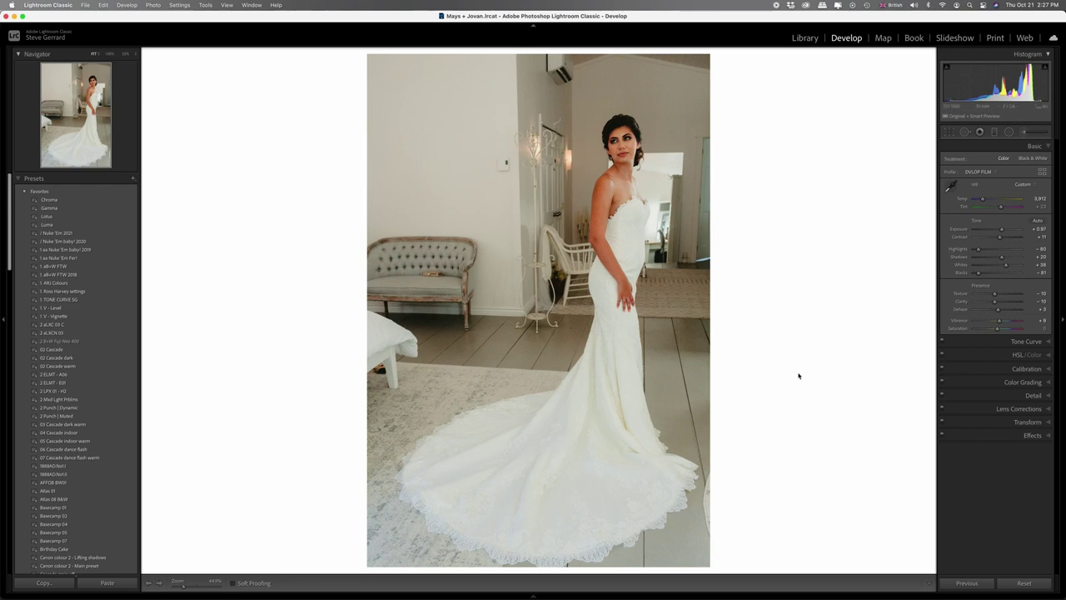
# Step: Set the exposure of the bride's full-length portrait to +0.80 and open its HSL/Color adjustments
pyautogui.moveTo(1002, 231); pyautogui.dragTo(1001, 233)
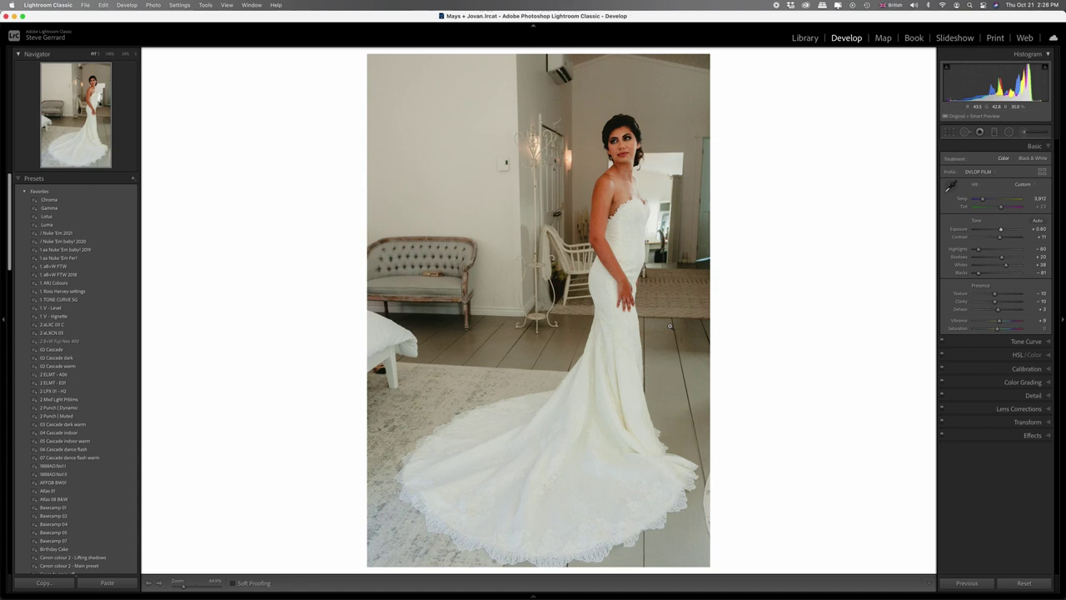
pyautogui.click(1021, 355)
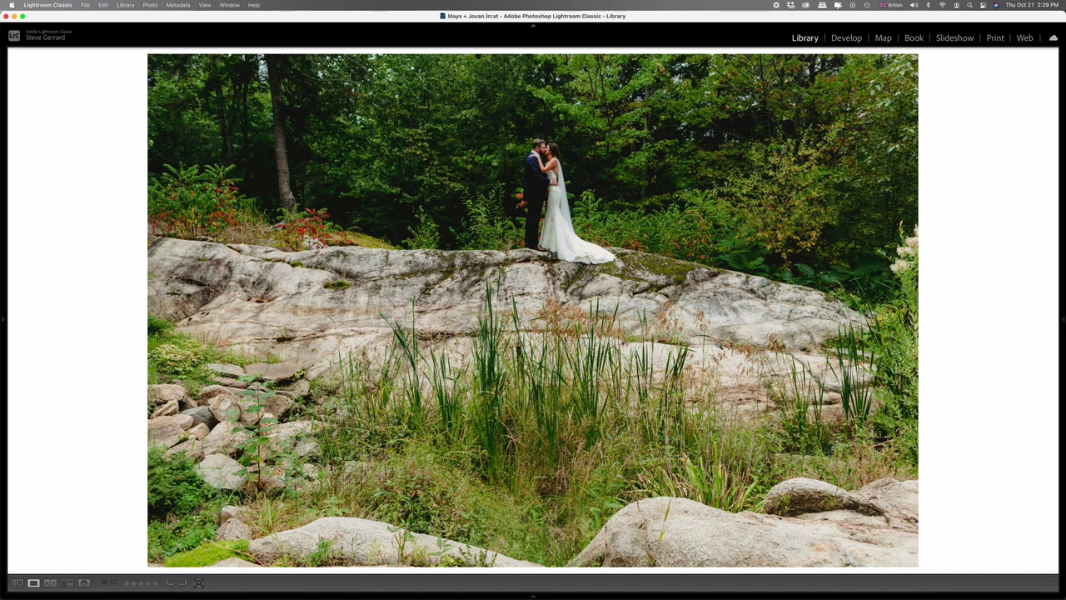
# Step: Compare the brightness and color of the two edited photos of the couple on the rock, then return to the grid
pyautogui.press('Right')
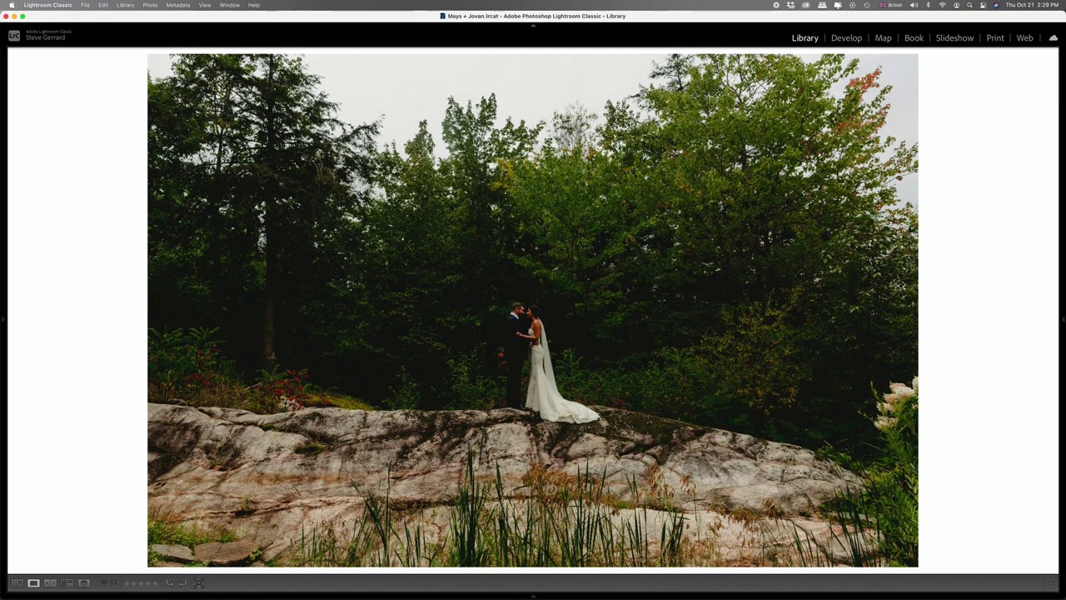
pyautogui.press('Left')
pyautogui.press('Right')
pyautogui.press('Left')
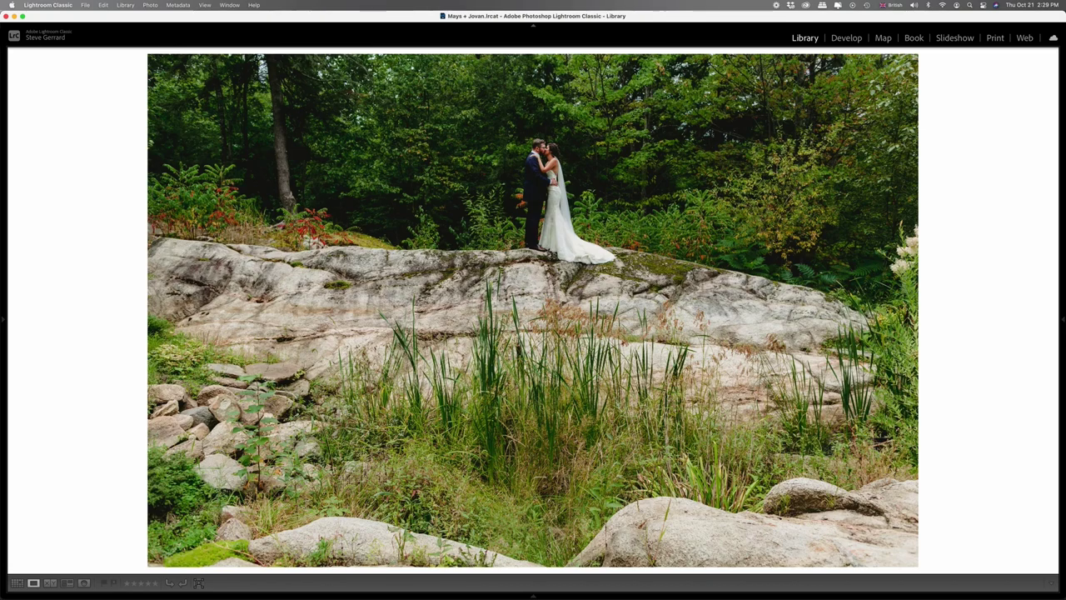
pyautogui.press('Right')
pyautogui.press('Left')
pyautogui.press('Right')
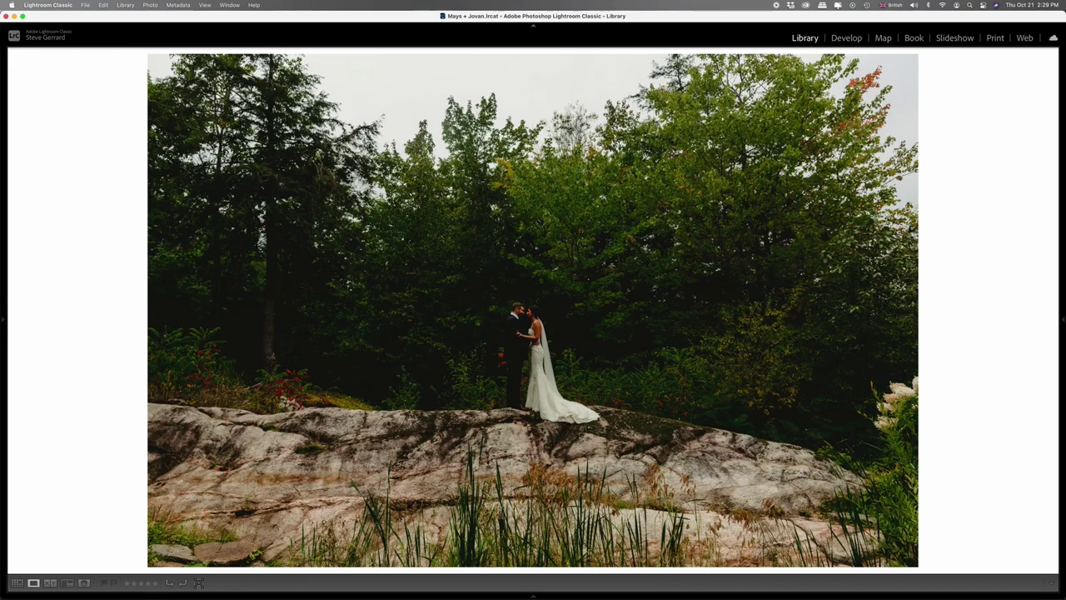
pyautogui.press('Left')
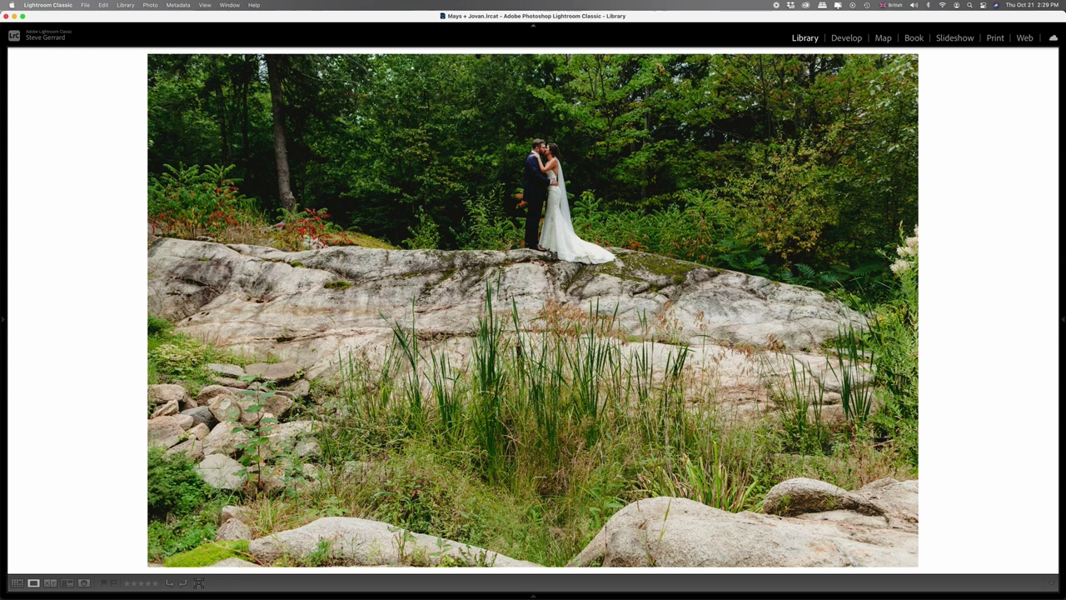
pyautogui.press('g')
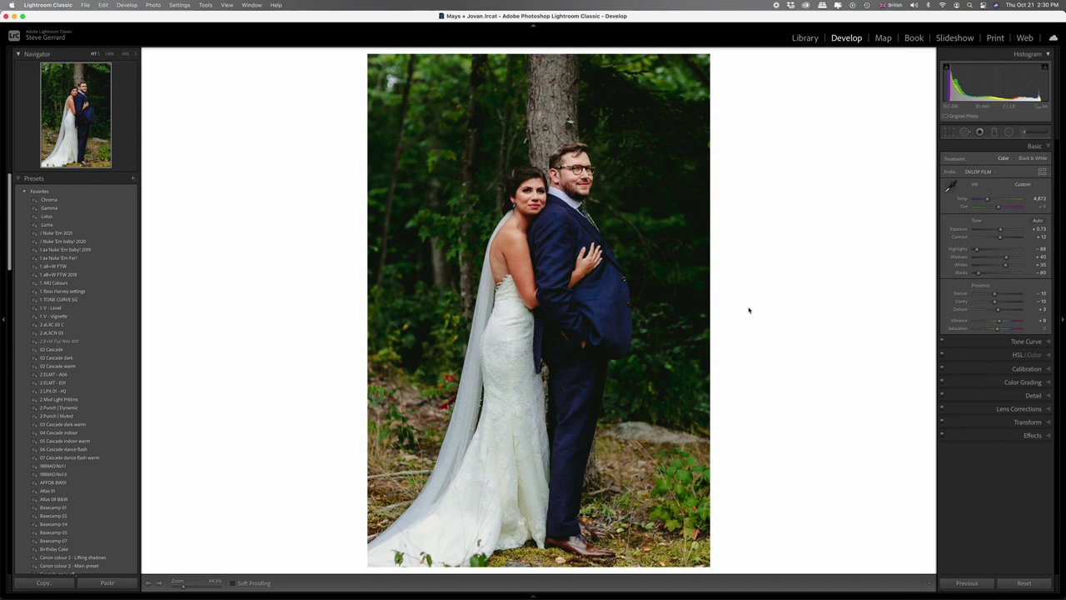
# Step: Compare the before and after versions of the couple's forest portrait, the window reflection shot and the ceremony photo
pyautogui.press('\\')
pyautogui.press('\\')
pyautogui.press('Right')
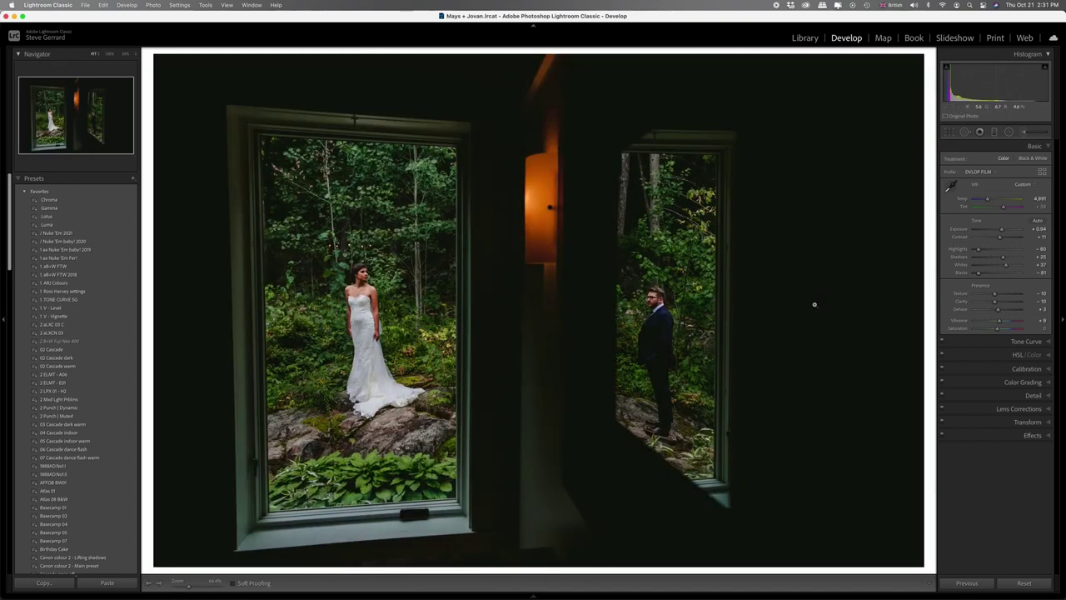
pyautogui.press('\\')
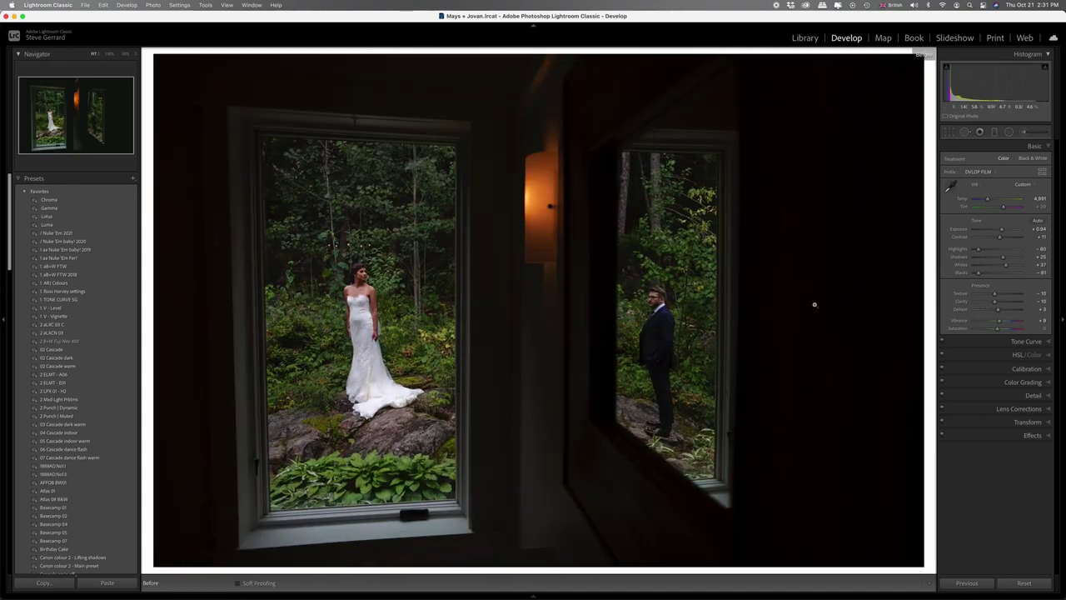
pyautogui.press('\\')
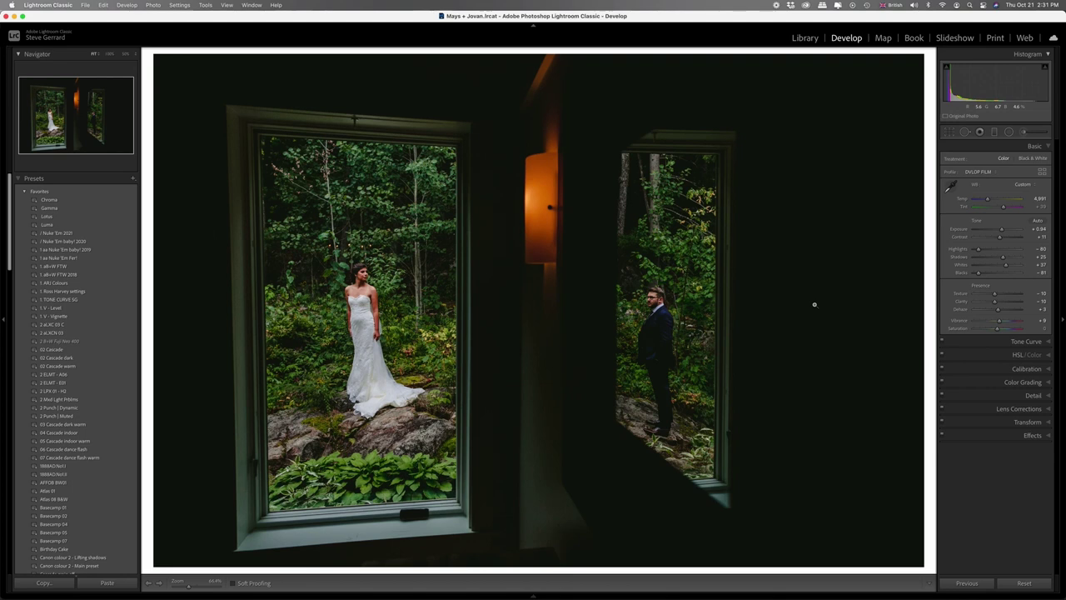
pyautogui.press('\\')
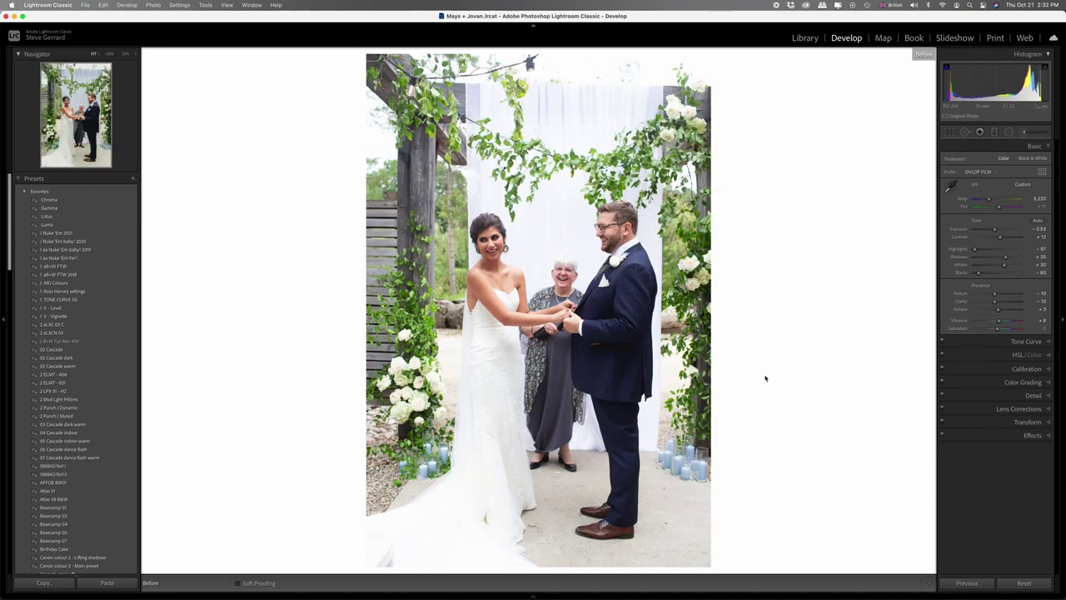
pyautogui.press('\\')
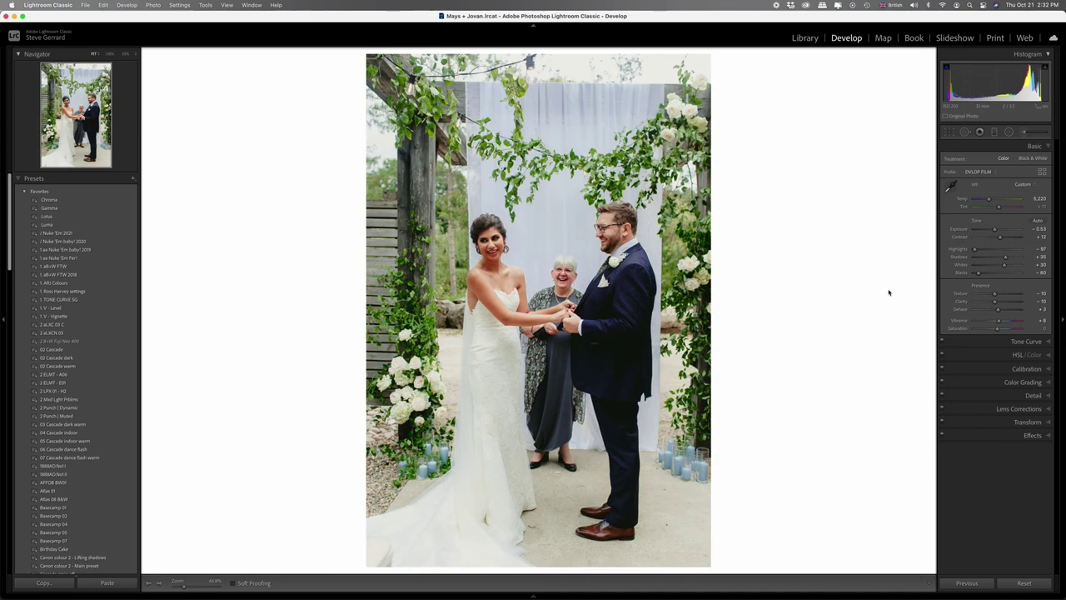
# Step: Lower the exposure of the ceremony photo of the couple holding hands to -1.00
pyautogui.moveTo(996, 231); pyautogui.dragTo(993, 230)
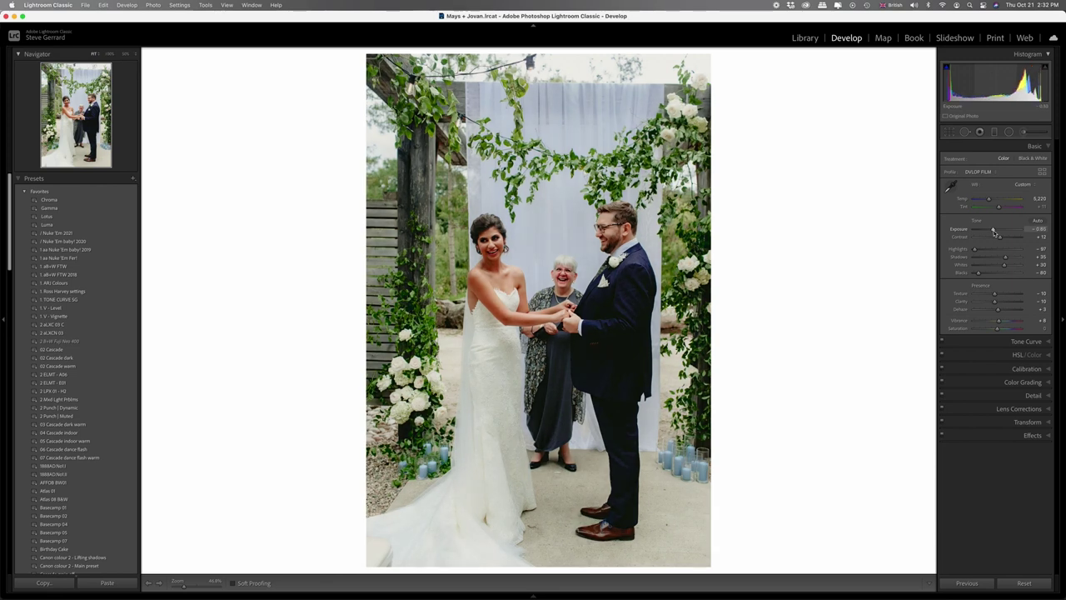
pyautogui.moveTo(994, 232); pyautogui.dragTo(997, 234)
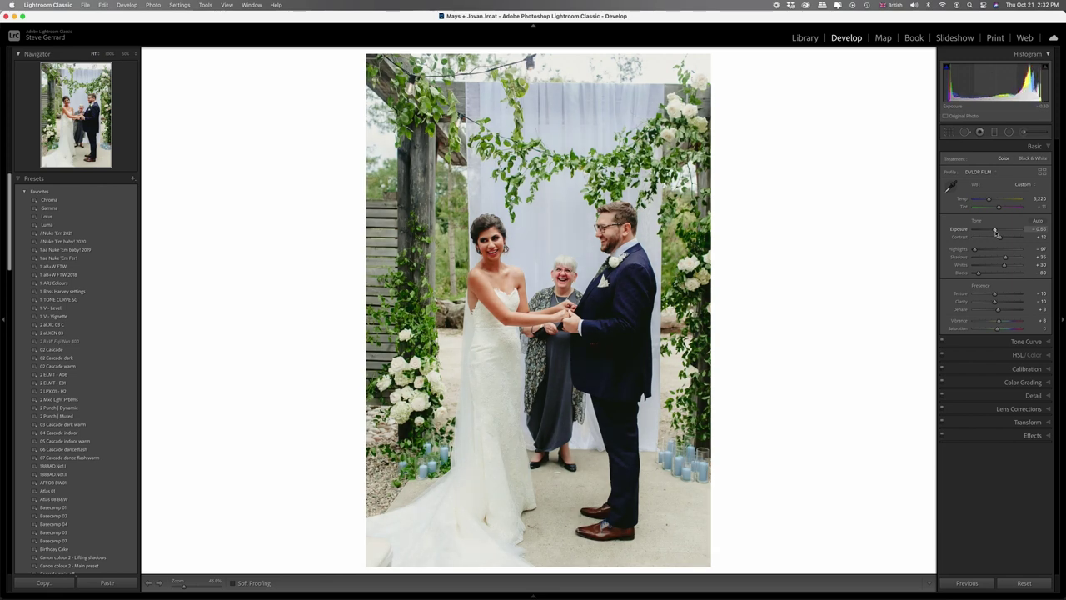
pyautogui.moveTo(997, 235); pyautogui.dragTo(993, 234)
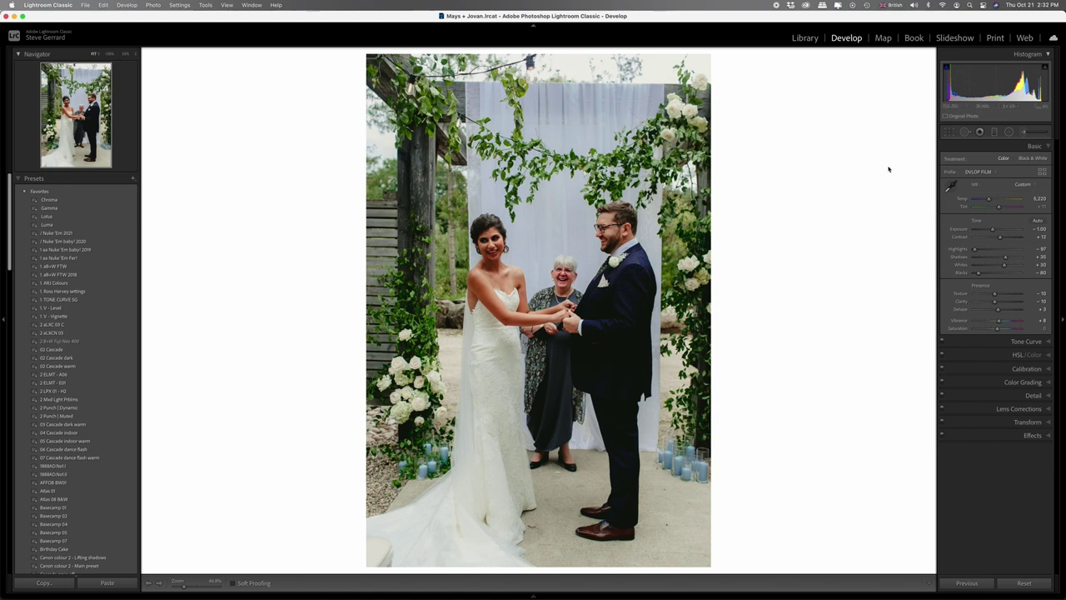
# Step: Review the edited signing, guest, ceremony exit, toast and covered-bridge group photos from 391 to 475 in the Library grid
pyautogui.press('g')
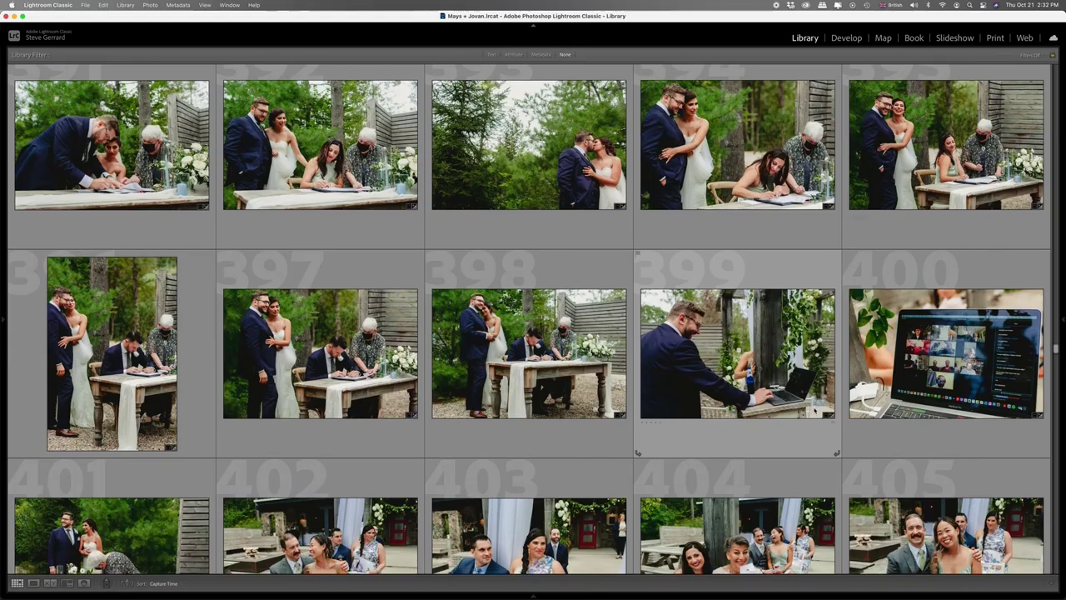
pyautogui.scroll(-2, 529, 316)
pyautogui.scroll(-3, 816, 409)
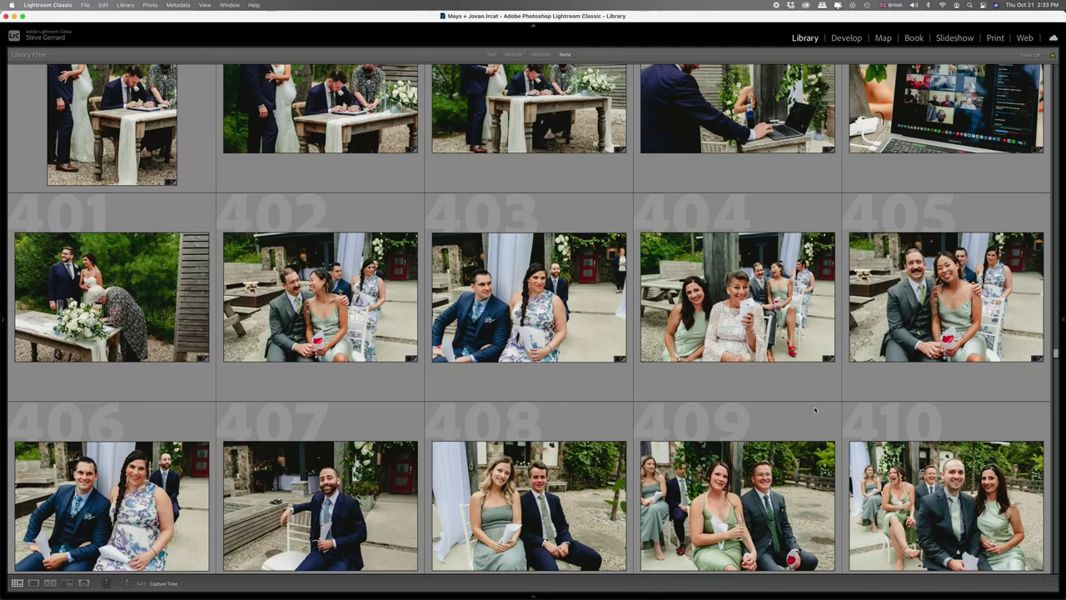
pyautogui.scroll(-3, 815, 409)
pyautogui.scroll(-3, 816, 409)
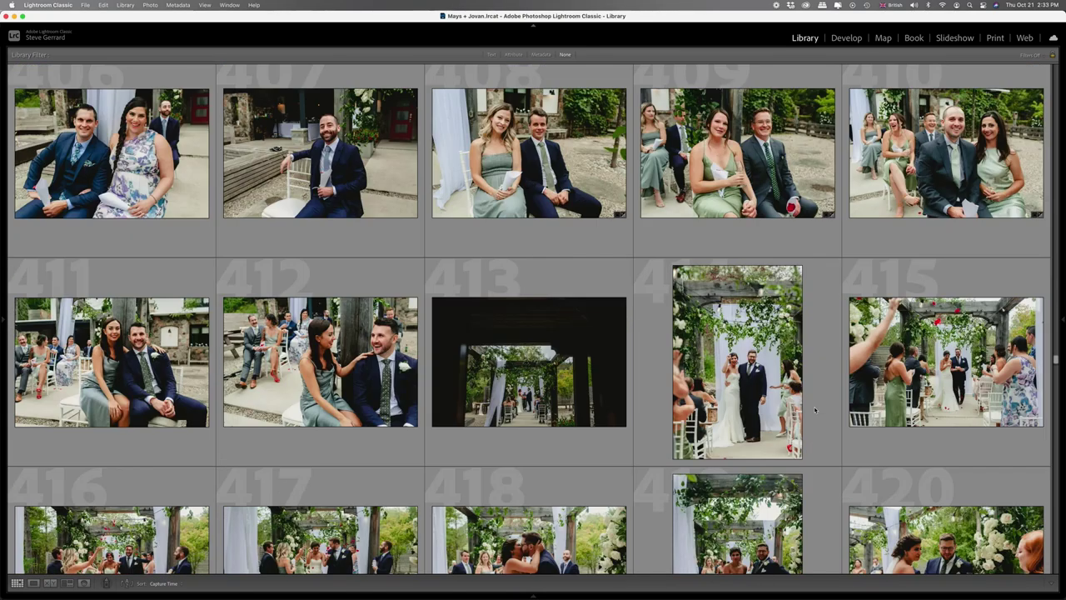
pyautogui.scroll(-6, 816, 409)
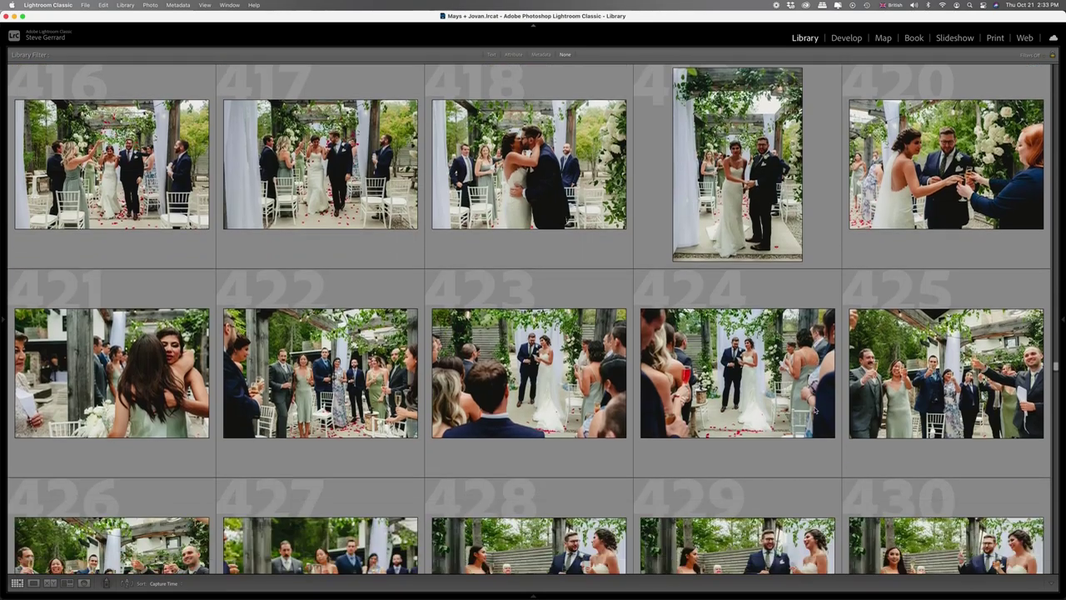
pyautogui.scroll(-7, 815, 409)
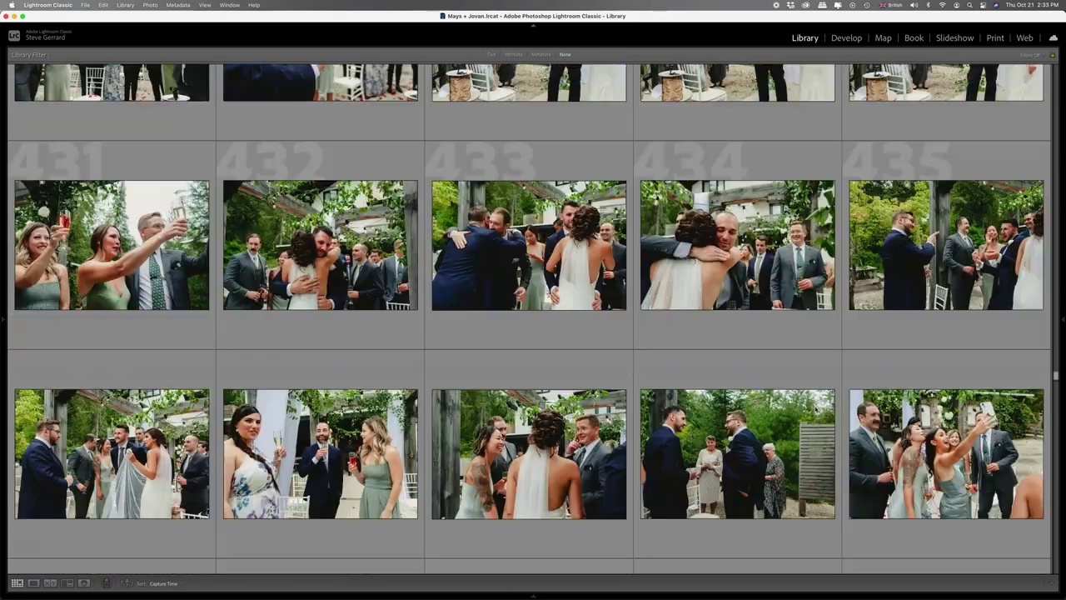
pyautogui.scroll(-6, 816, 409)
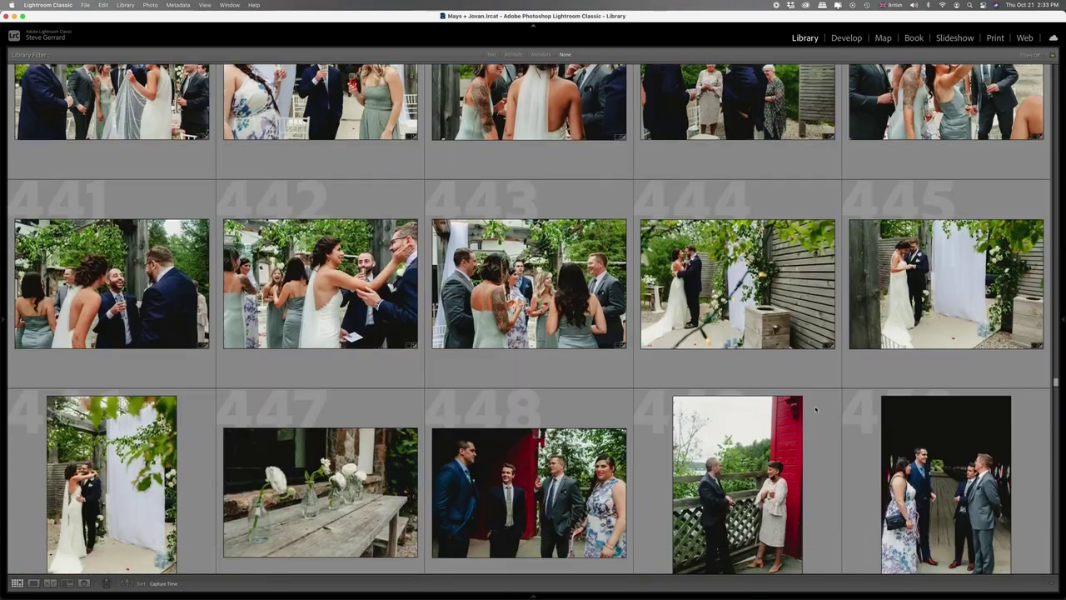
pyautogui.scroll(-6, 816, 409)
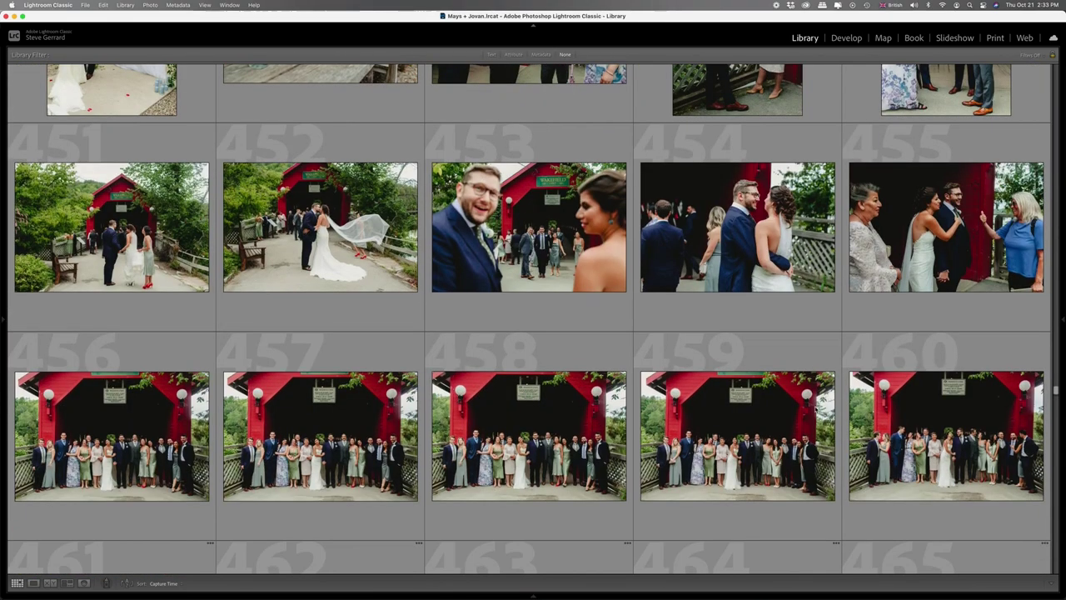
pyautogui.scroll(-4, 816, 409)
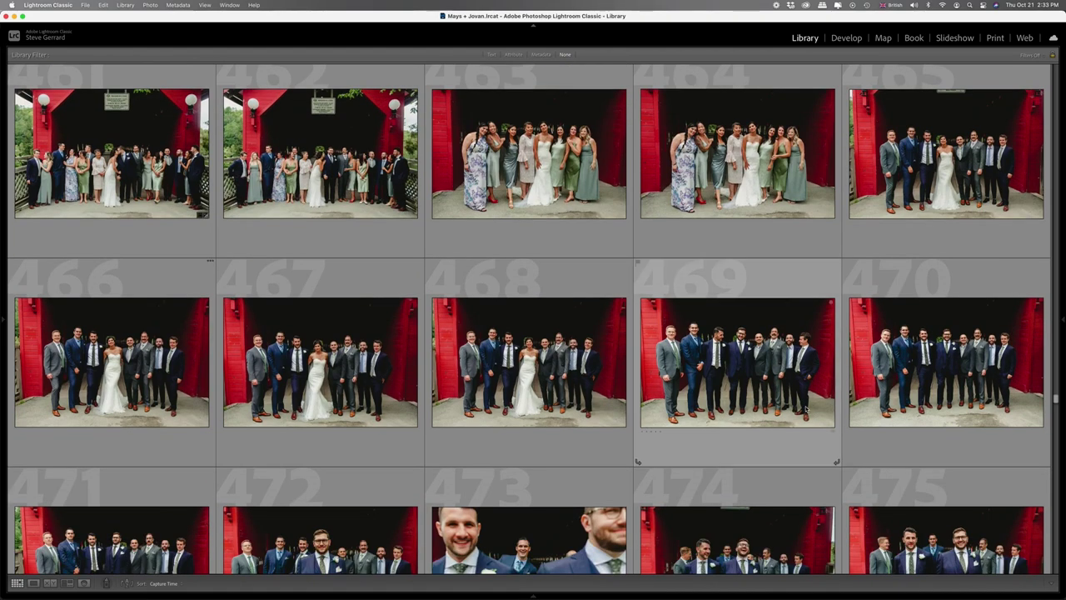
pyautogui.scroll(-4, 806, 408)
pyautogui.scroll(-3, 806, 408)
# Step: Compare the before and after versions of the dark toast photo, the night portrait under string lights and the guests' selfie
pyautogui.press('d')
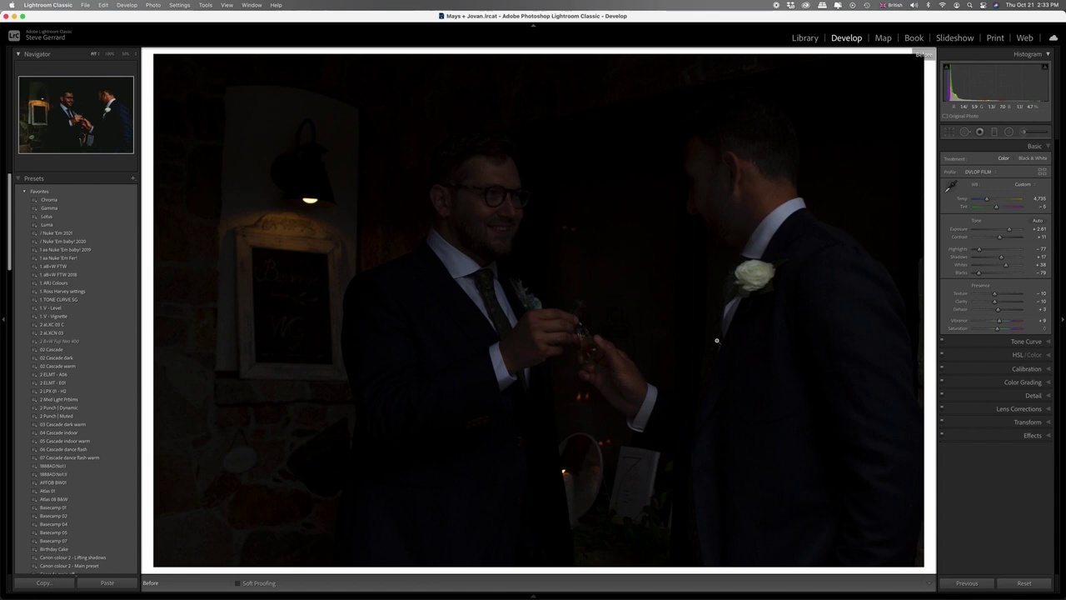
pyautogui.press('\\')
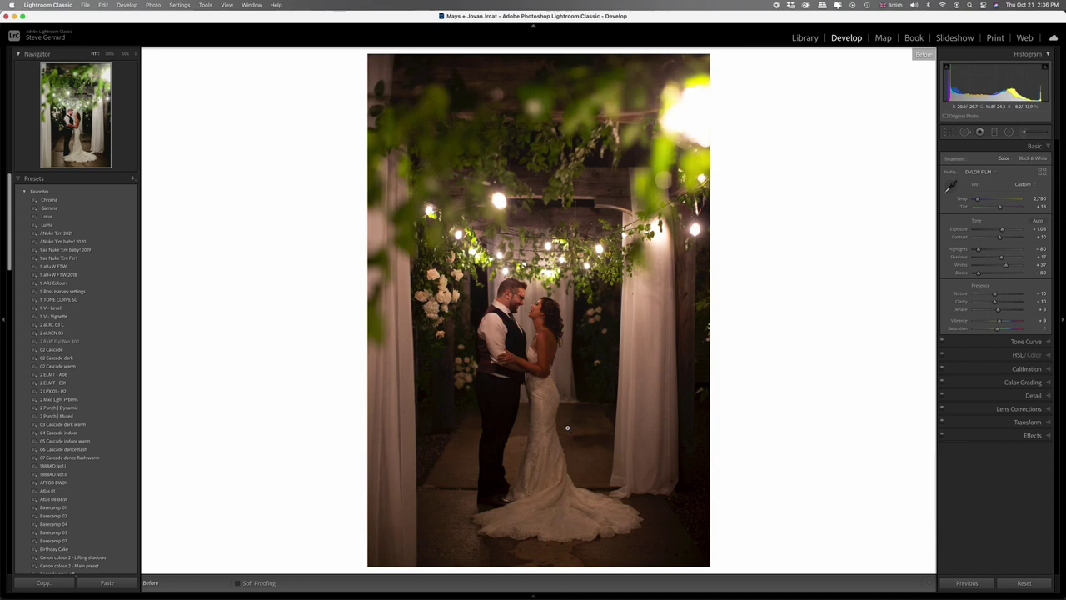
pyautogui.press('\\')
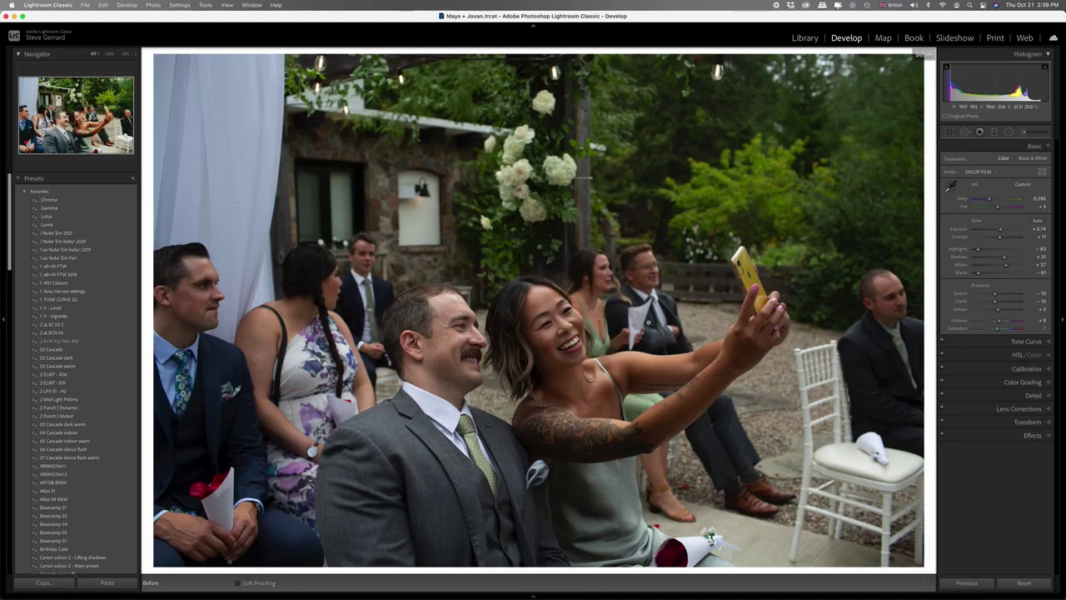
pyautogui.press('\\')
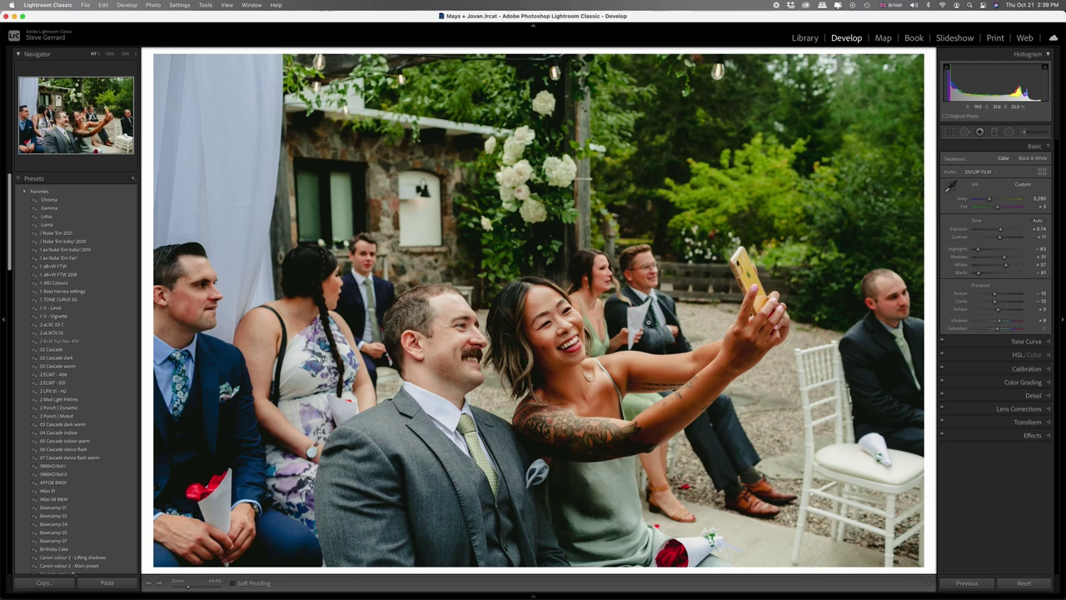
# Step: Return to the Library grid and review the edited bride, bouquet and veil photos from 240 back to 211
pyautogui.press('g')
pyautogui.scroll(5, 533, 392)
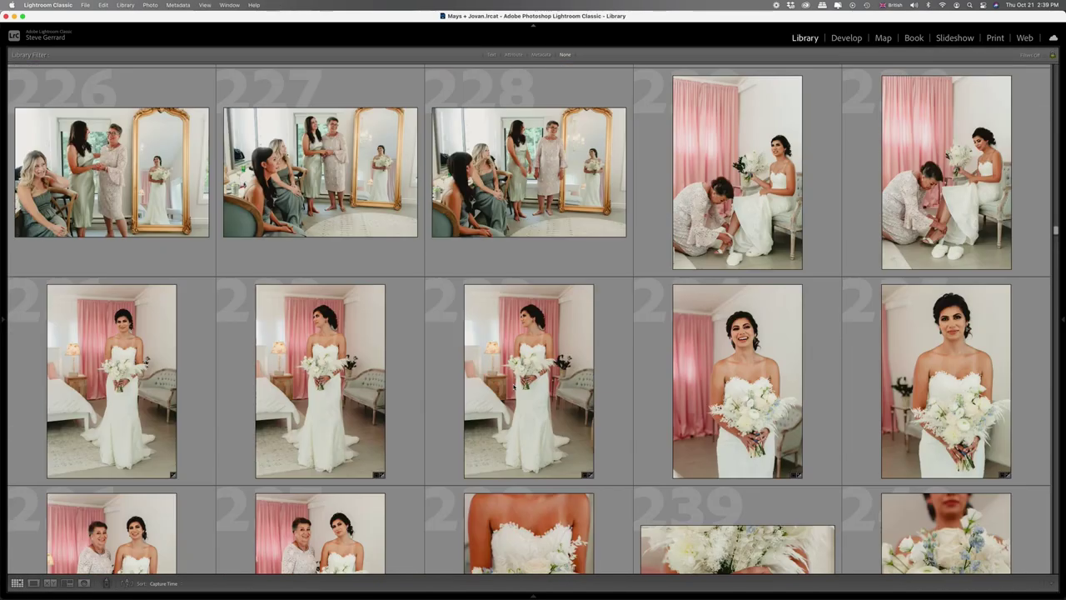
pyautogui.scroll(5, 513, 385)
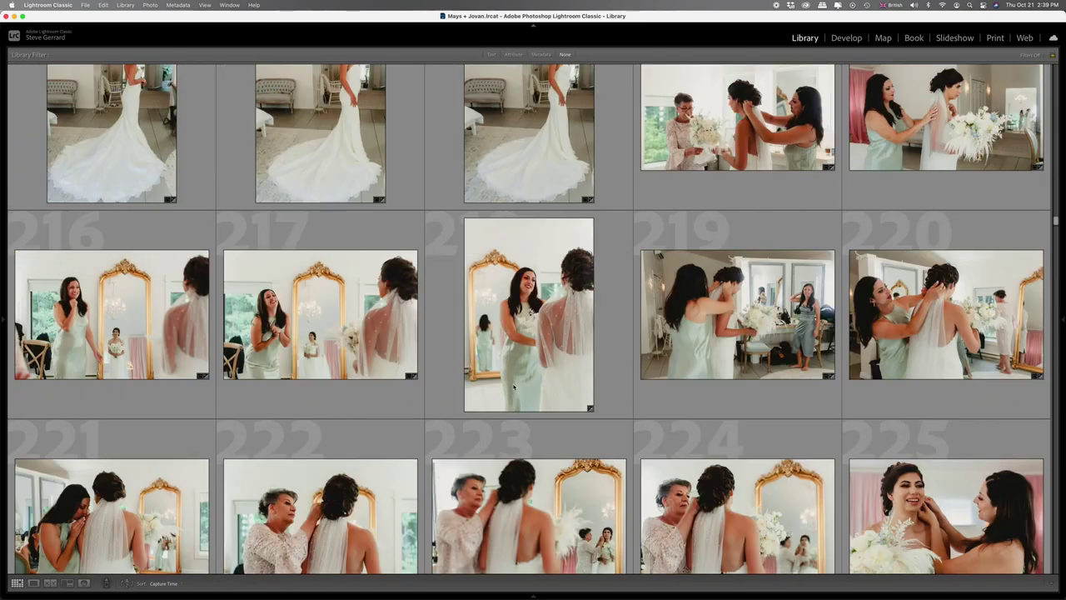
pyautogui.scroll(3, 514, 386)
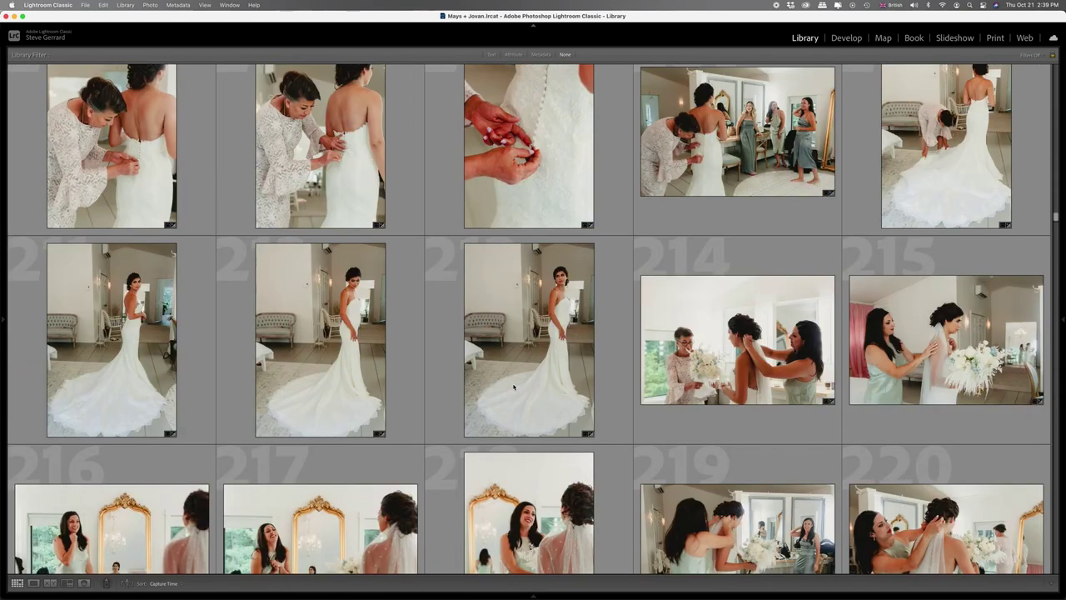
# Step: Review the edited bridal dressing, makeup and groom preparation photos from 210 back to 181 in the Library grid
pyautogui.scroll(3, 514, 386)
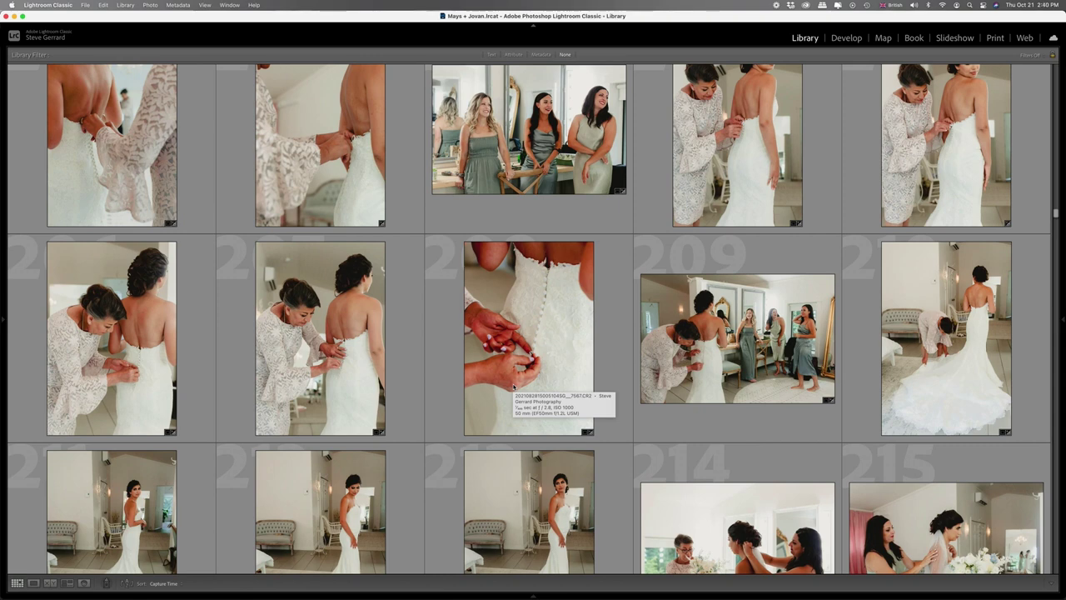
pyautogui.scroll(10, 514, 385)
pyautogui.scroll(3, 514, 385)
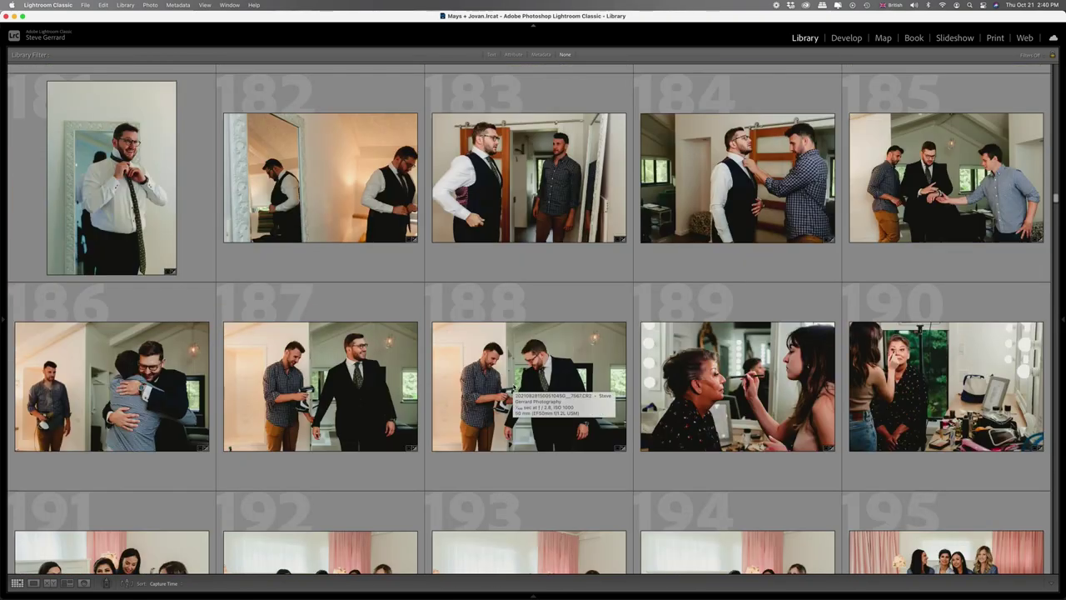
pyautogui.scroll(7, 514, 386)
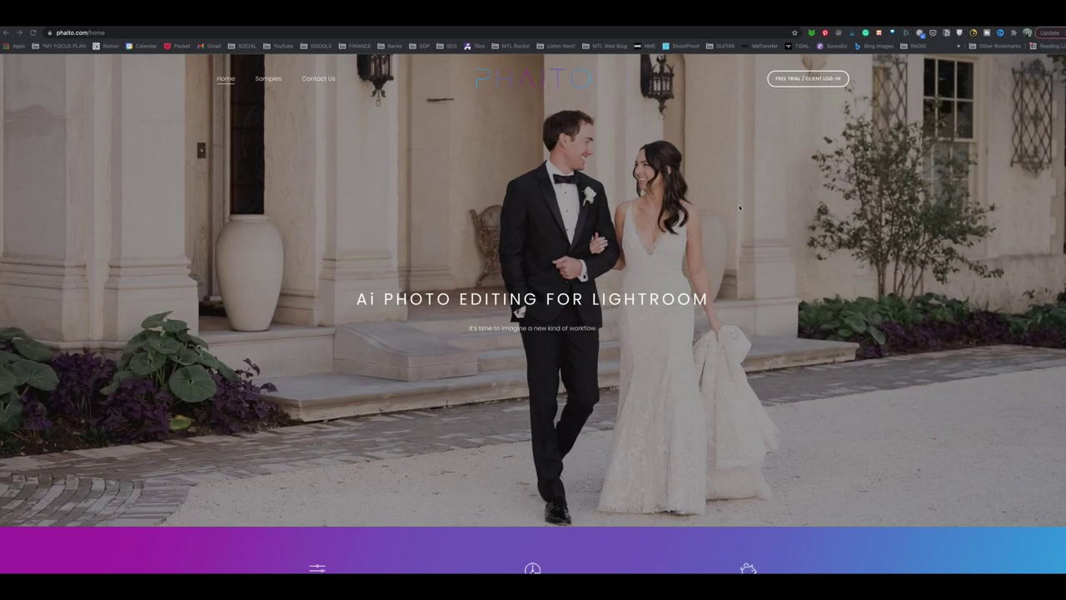
# Step: Switch to the browser and look over the PHAiTO home page
pyautogui.scroll(-3, 738, 207)
pyautogui.scroll(3, 738, 207)
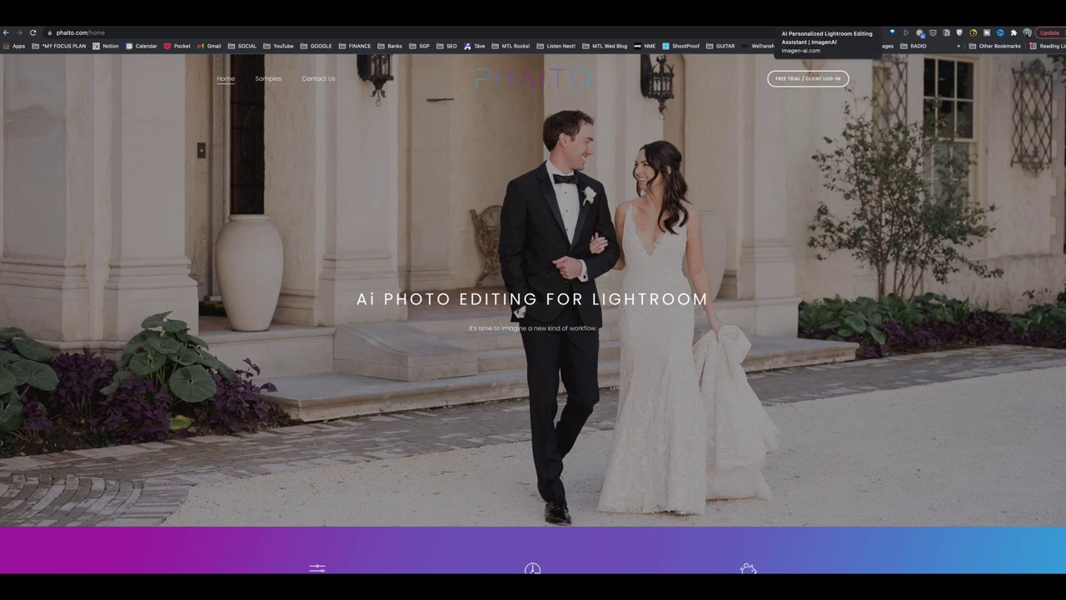
# Step: Bring up the ImagenAI home page and read through its testimonials and the CREATOR and TALENTS profile options, down to Simple pricing
pyautogui.click(825, 15)
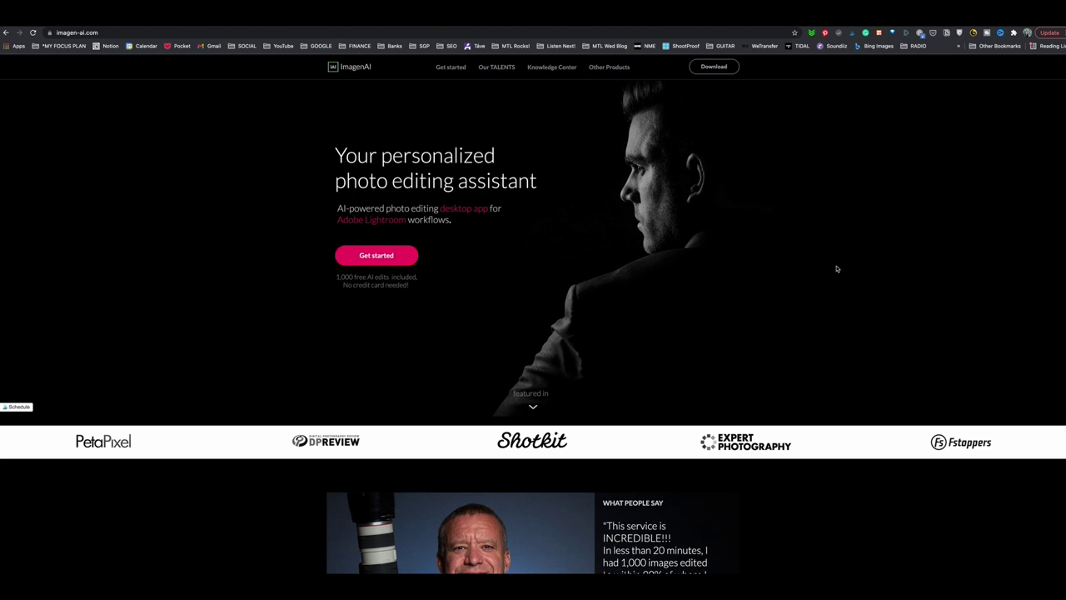
pyautogui.scroll(-2, 838, 271)
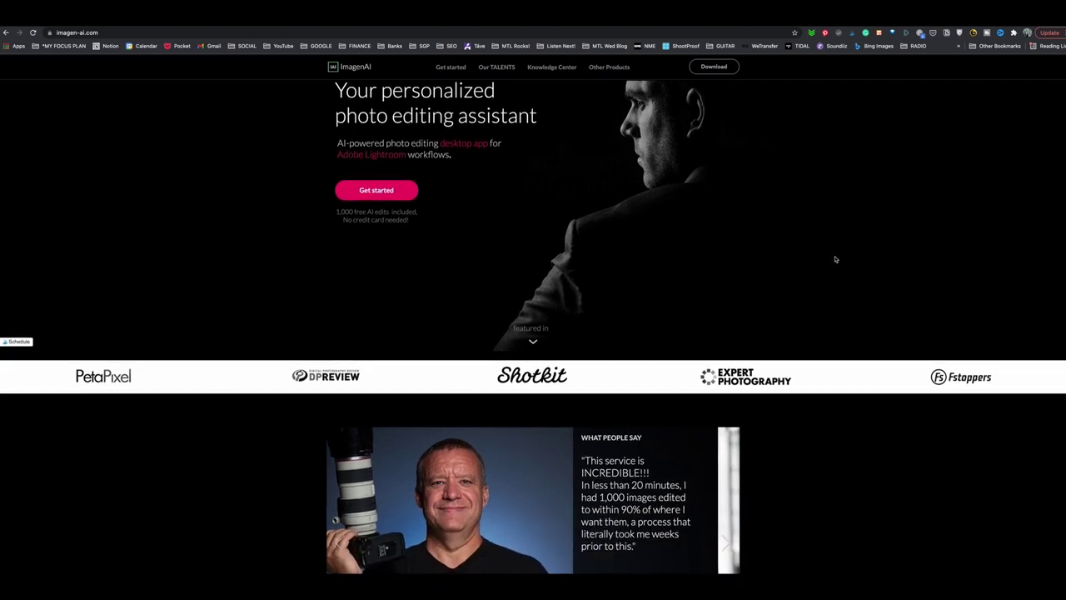
pyautogui.scroll(-4, 836, 257)
pyautogui.scroll(-3, 835, 258)
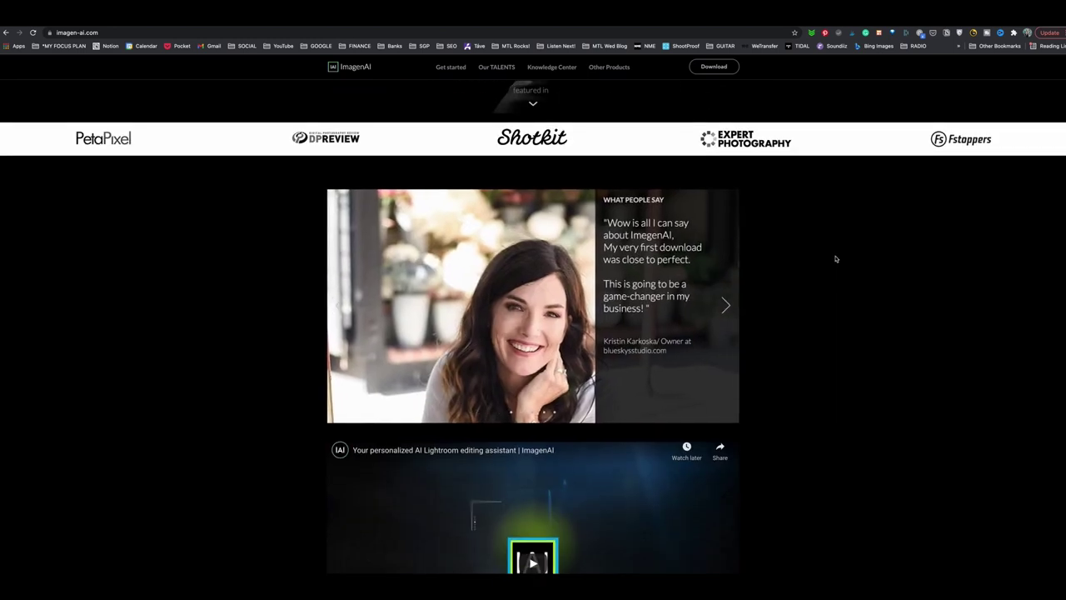
pyautogui.scroll(-5, 836, 258)
pyautogui.scroll(-7, 837, 258)
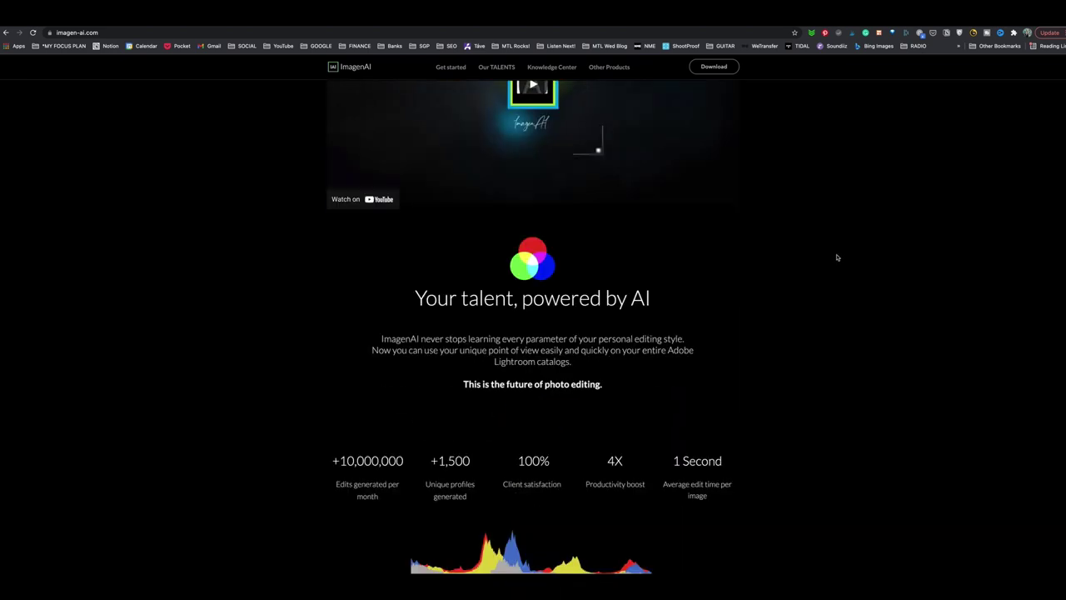
pyautogui.scroll(-11, 837, 257)
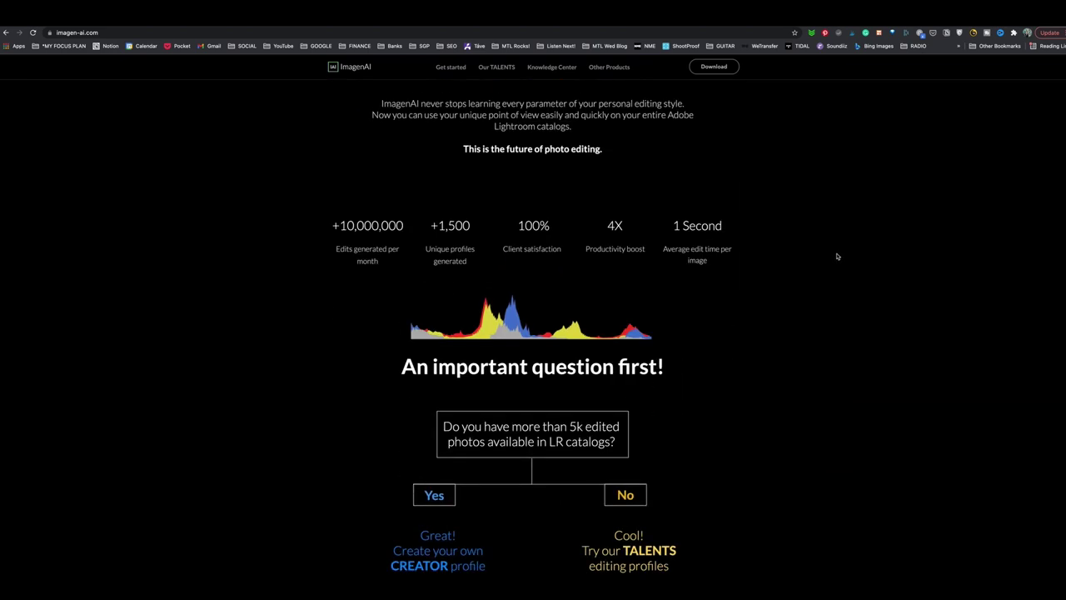
pyautogui.scroll(-16, 838, 254)
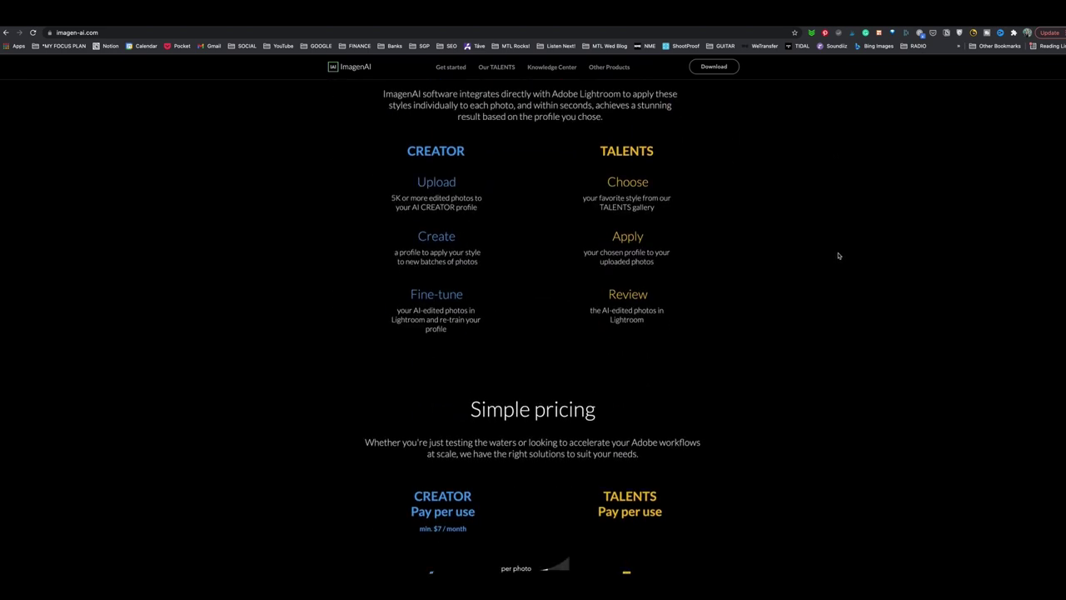